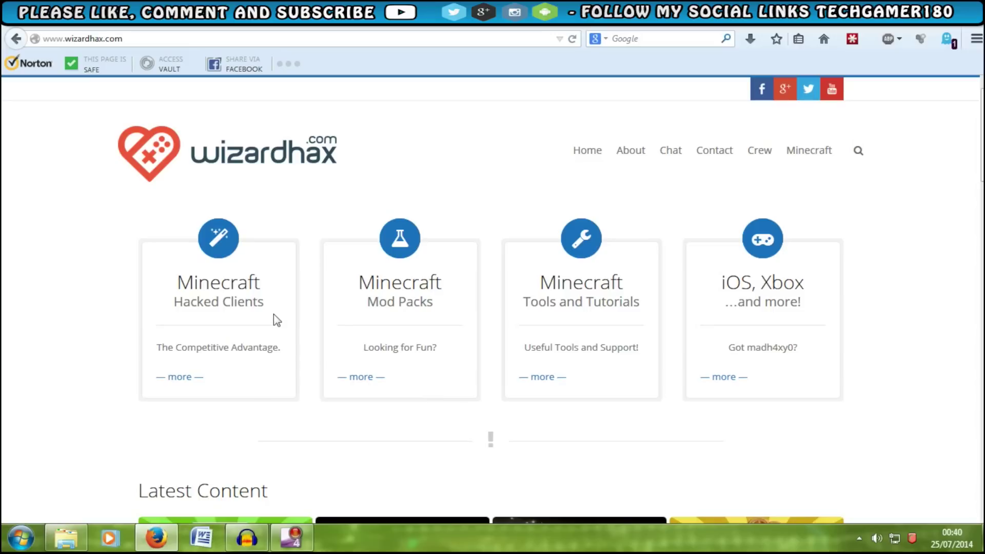
Open the Minecraft Hacked Clients category on wizardhax.com and browse the listed clients
{"action": "left_click", "coordinate": [215, 297]}
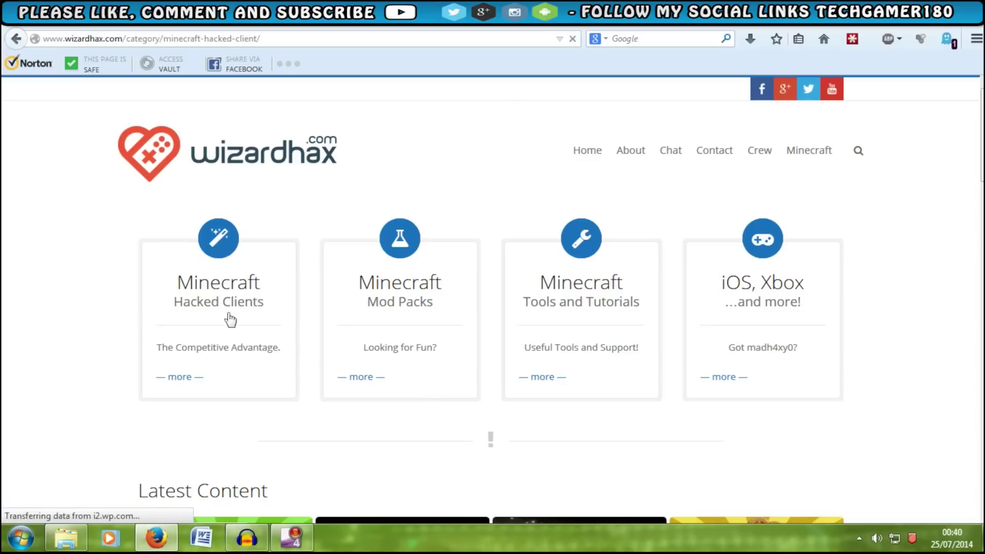
{"action": "scroll", "coordinate": [309, 385], "scroll_direction": "down", "scroll_amount": 5}
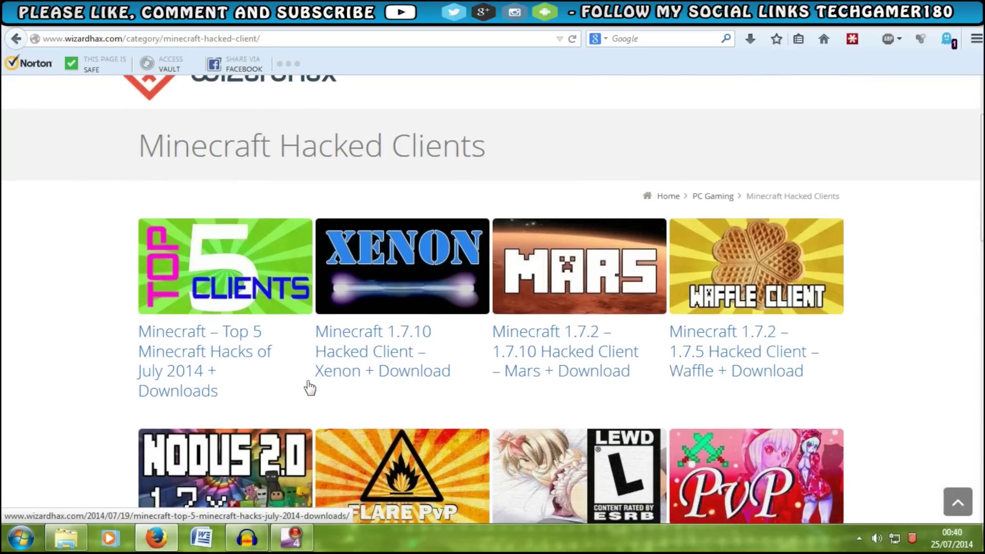
{"action": "scroll", "coordinate": [309, 386], "scroll_direction": "down", "scroll_amount": 3}
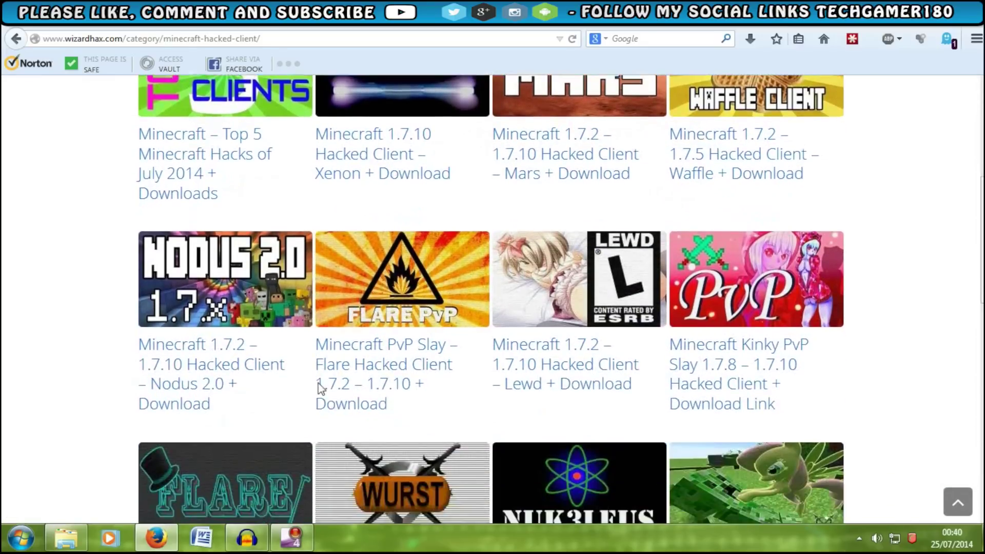
{"action": "scroll", "coordinate": [322, 393], "scroll_direction": "up", "scroll_amount": 8}
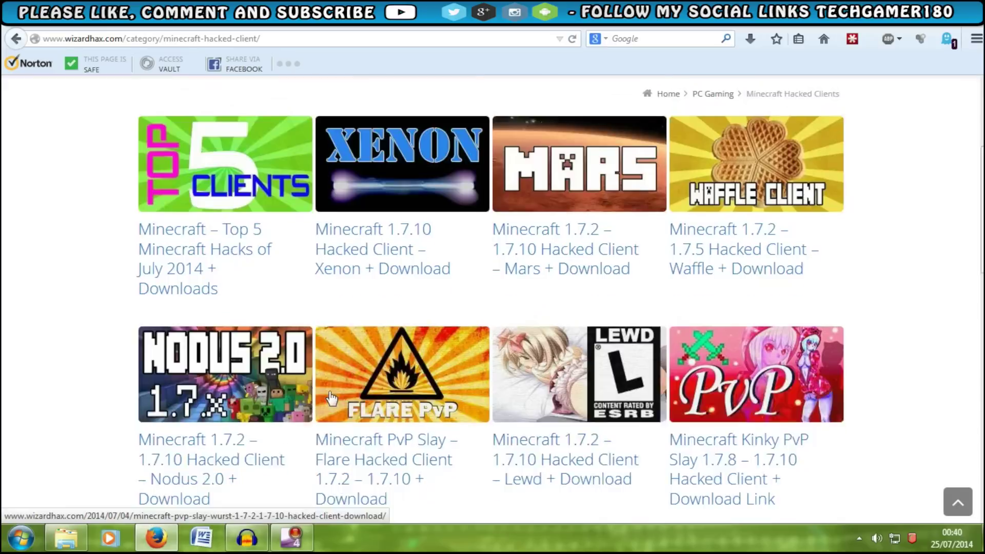
{"action": "scroll", "coordinate": [343, 402], "scroll_direction": "down", "scroll_amount": 2}
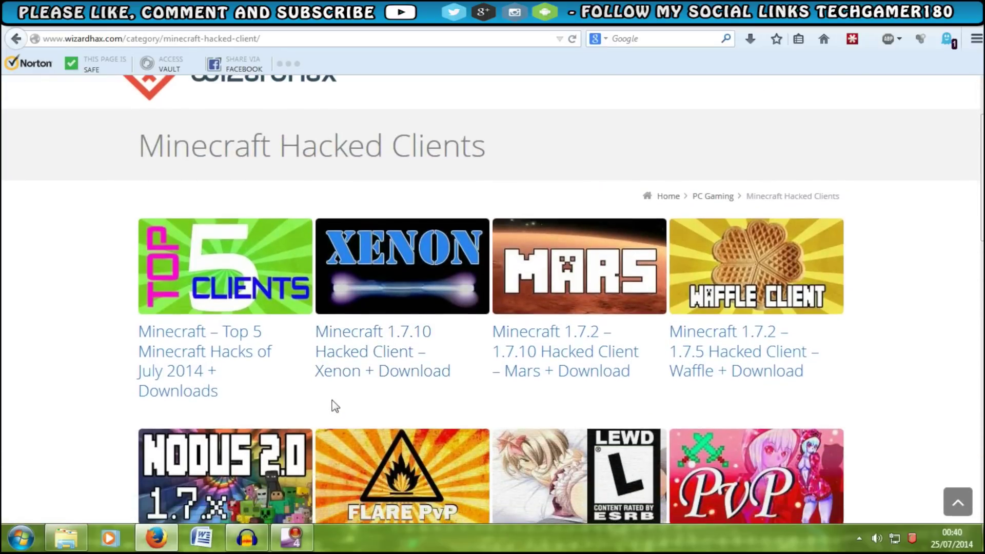
{"action": "scroll", "coordinate": [334, 406], "scroll_direction": "down", "scroll_amount": 9}
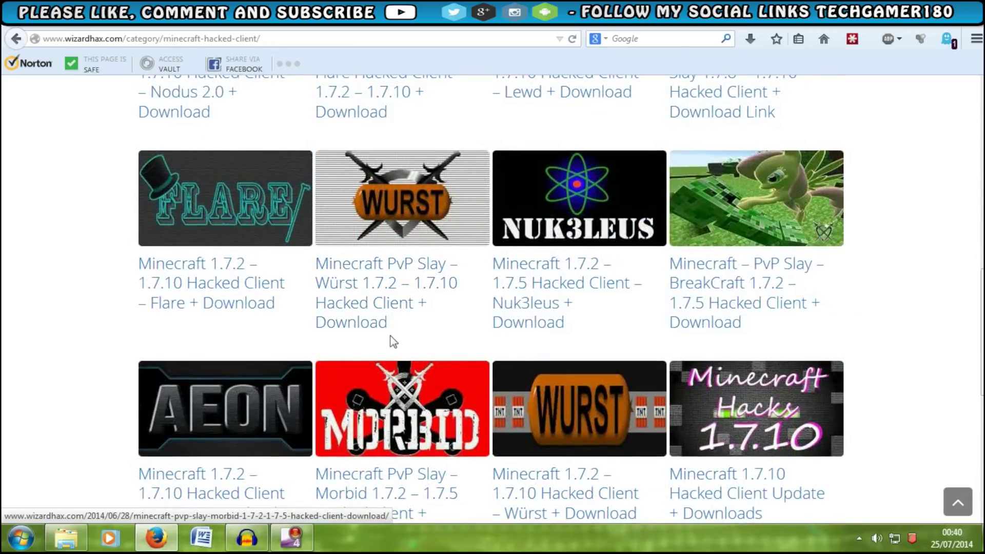
{"action": "scroll", "coordinate": [400, 341], "scroll_direction": "down", "scroll_amount": 2}
{"action": "scroll", "coordinate": [414, 351], "scroll_direction": "down", "scroll_amount": 2}
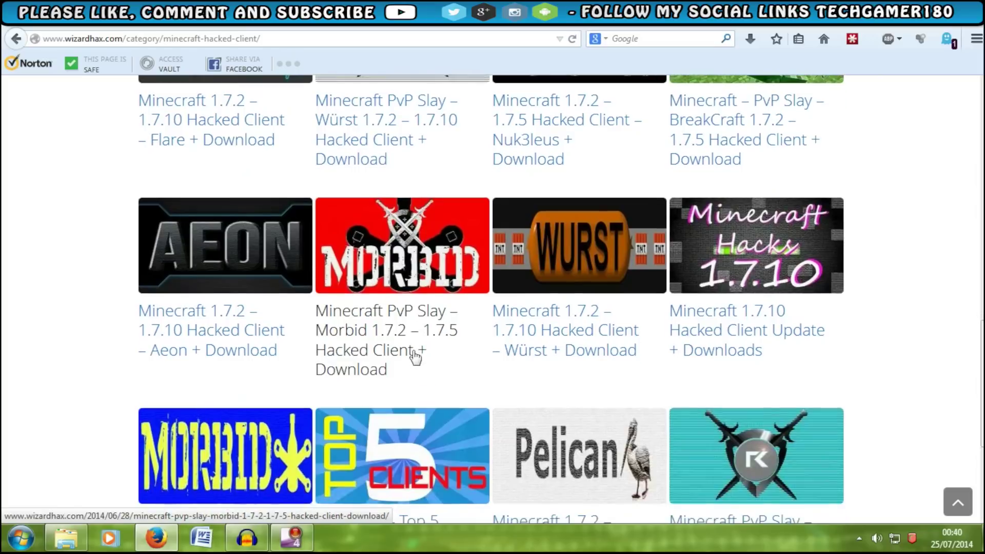
{"action": "scroll", "coordinate": [414, 353], "scroll_direction": "up", "scroll_amount": 4}
{"action": "scroll", "coordinate": [413, 354], "scroll_direction": "up", "scroll_amount": 10}
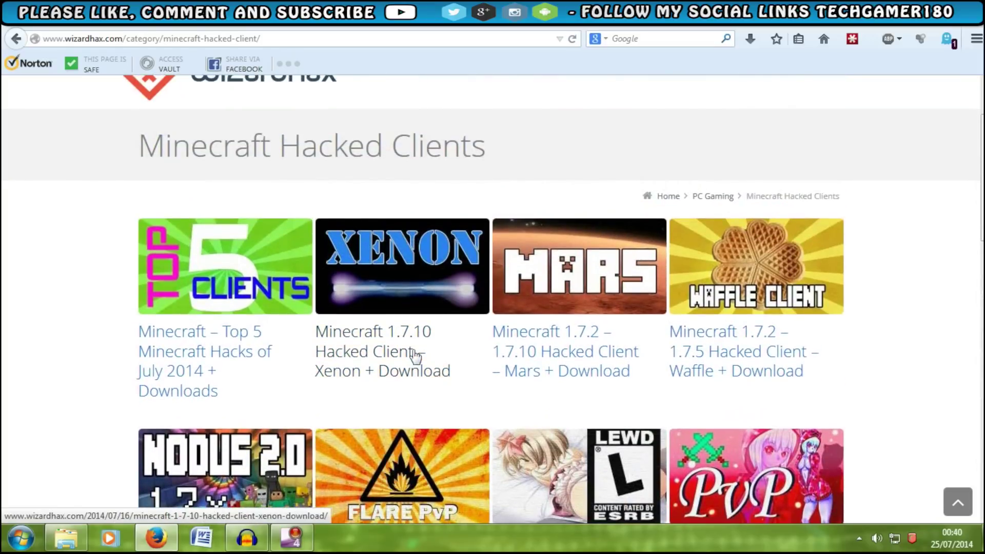
Open the Minecraft 1.7.2 – 1.7.10 Nodus 2.0 hacked client post and view its download information
{"action": "scroll", "coordinate": [416, 354], "scroll_direction": "down", "scroll_amount": 6}
{"action": "left_click", "coordinate": [224, 175]}
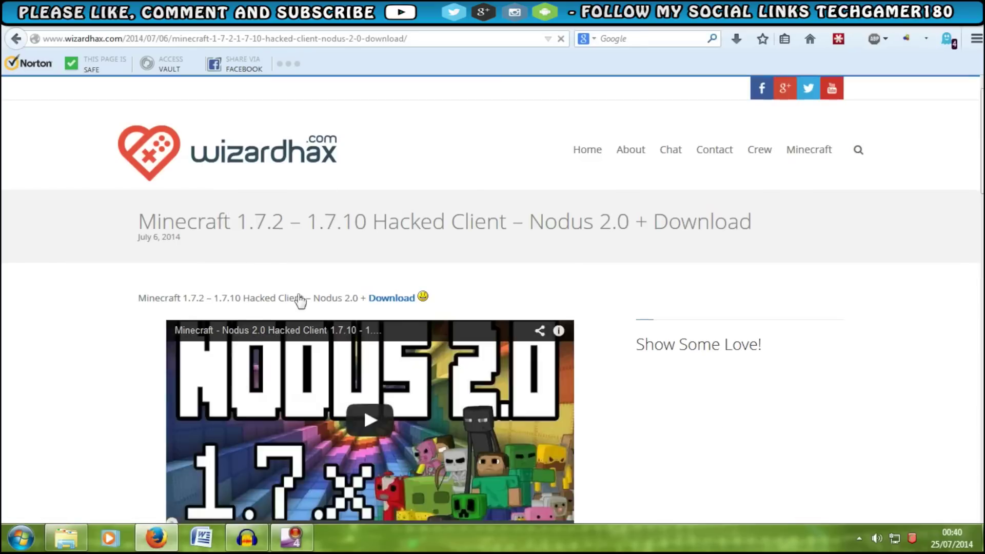
{"action": "scroll", "coordinate": [296, 303], "scroll_direction": "down", "scroll_amount": 5}
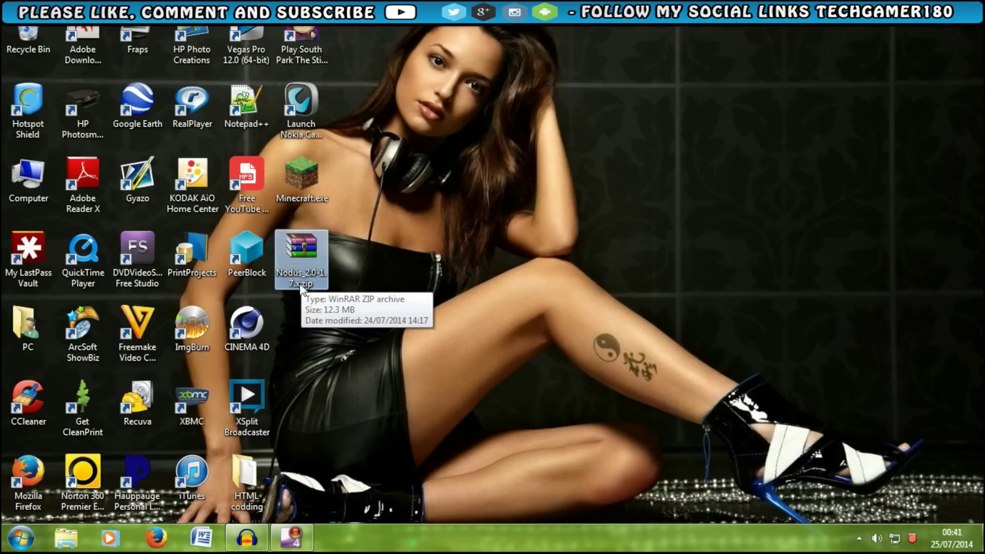
Move the Nodus_2.0-1.7.x.zip archive to an empty desktop area and scan it with Norton 360
{"action": "left_click_drag", "start_coordinate": [301, 288], "coordinate": [462, 216]}
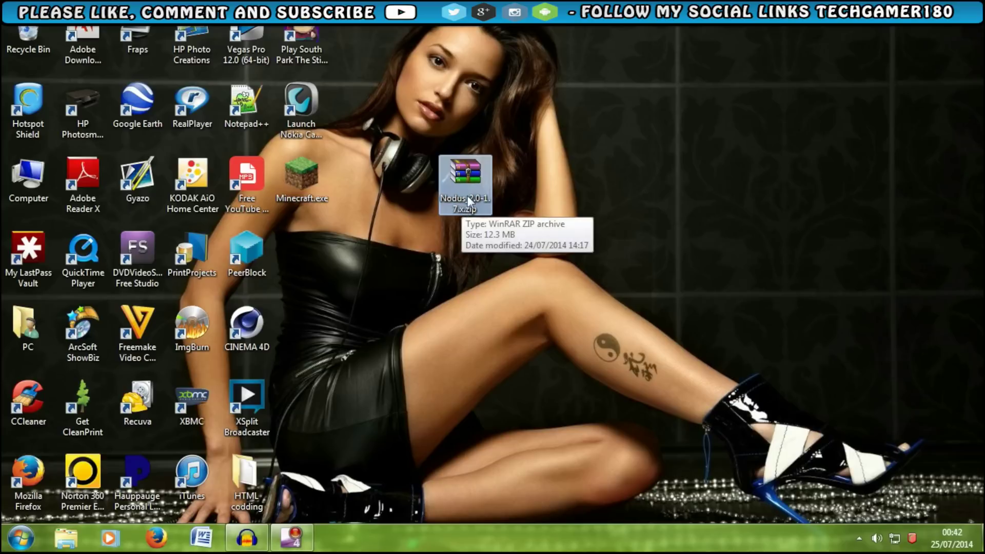
{"action": "right_click", "coordinate": [467, 198]}
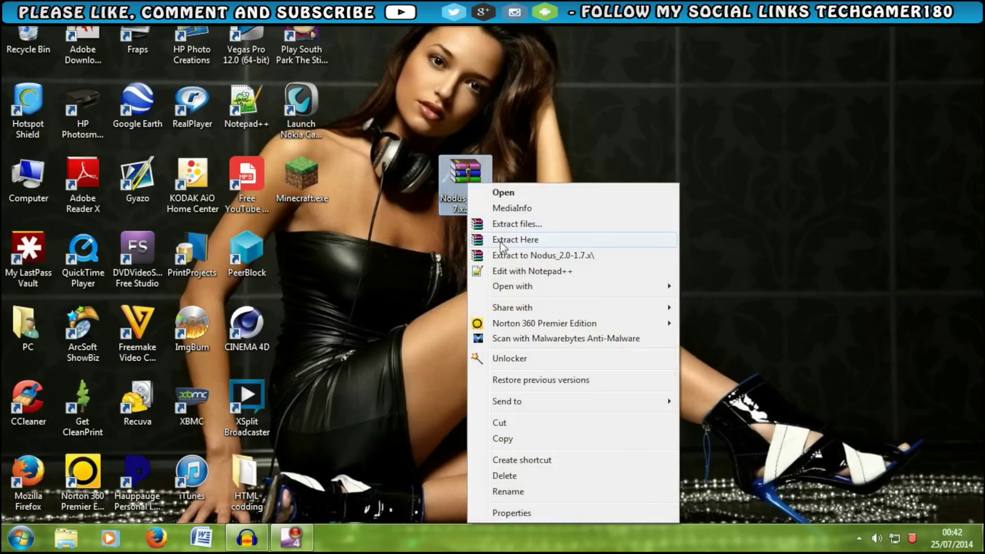
{"action": "mouse_move", "coordinate": [547, 324]}
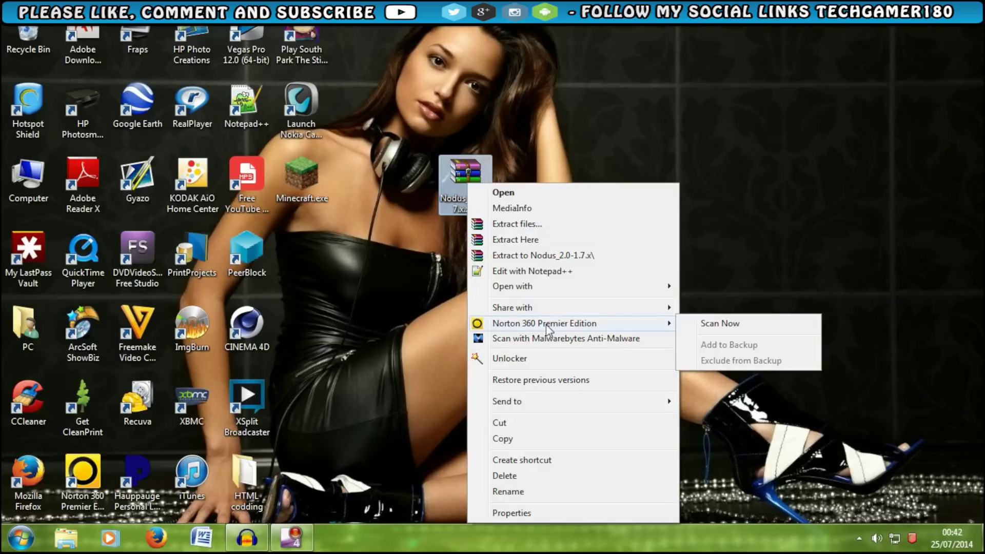
{"action": "left_click", "coordinate": [720, 324]}
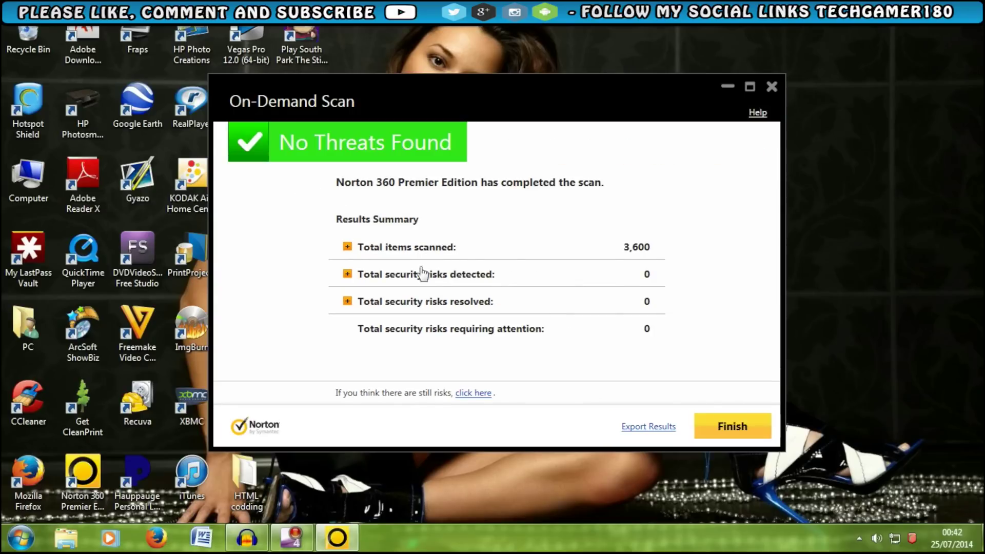
{"action": "left_click", "coordinate": [713, 433]}
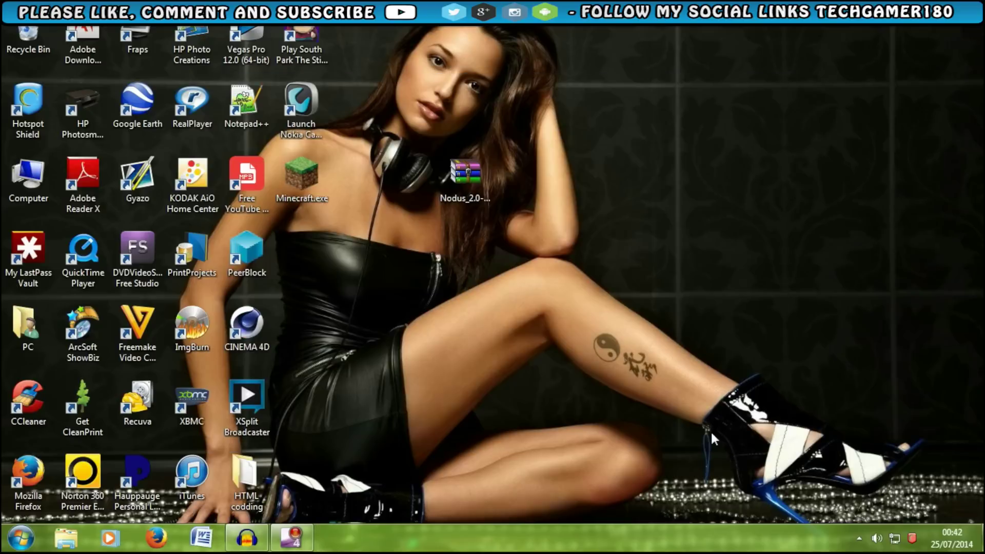
Extract the Nodus_2.0-1.7.x.zip archive directly onto the desktop
{"action": "right_click", "coordinate": [458, 181]}
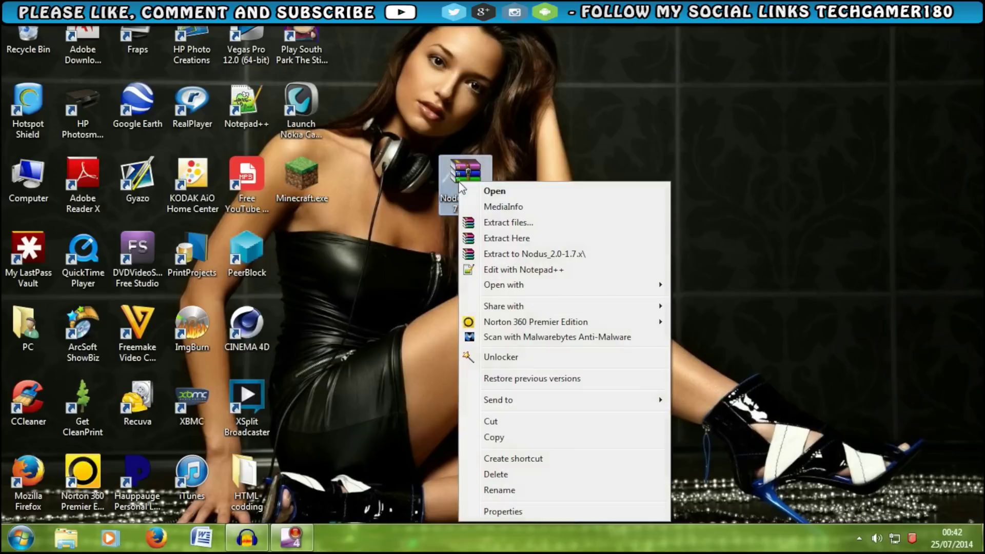
{"action": "left_click", "coordinate": [486, 244]}
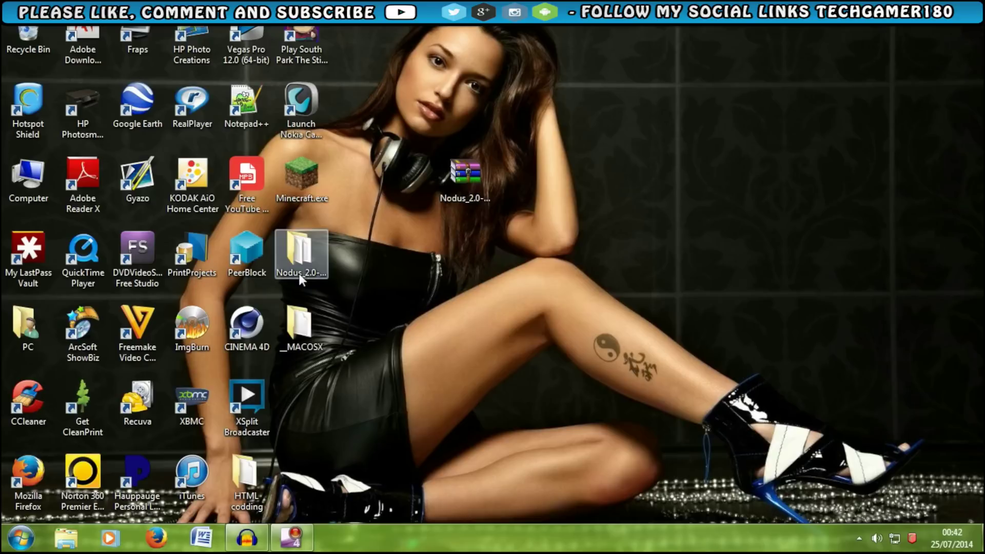
{"action": "left_click", "coordinate": [305, 329]}
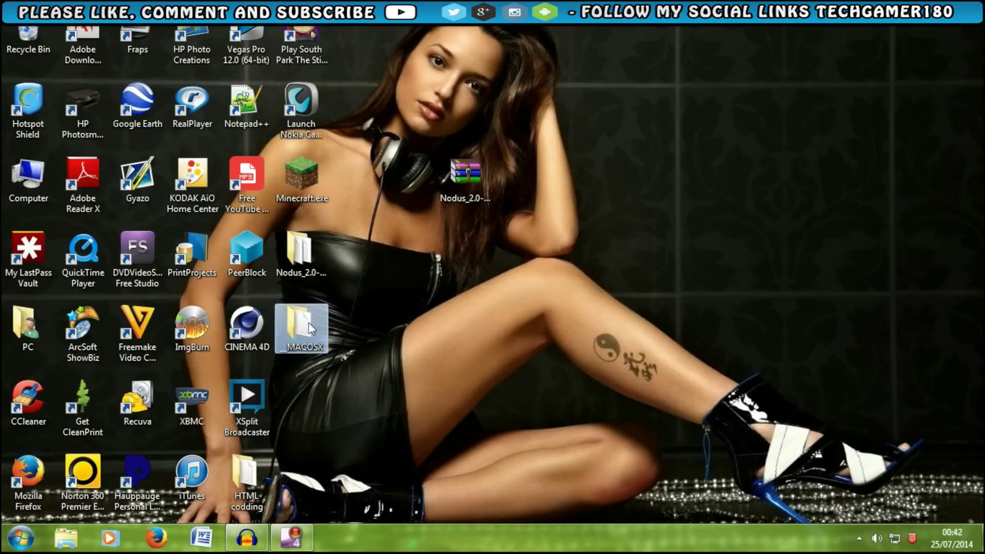
{"action": "left_click", "coordinate": [309, 276]}
{"action": "left_click", "coordinate": [304, 355]}
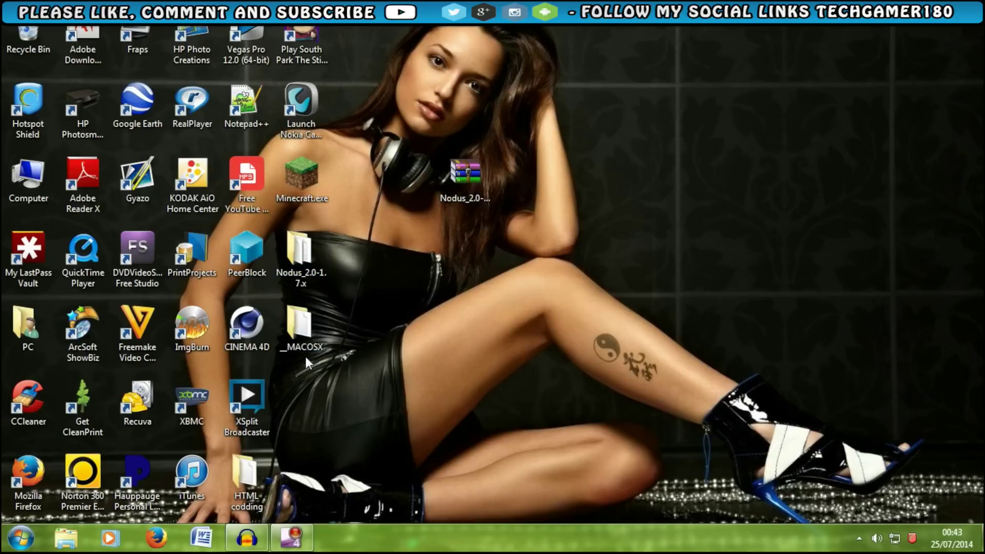
Discard the __MACOSX folder and the Nodus_2.0-1.7.x.zip archive into the Recycle Bin
{"action": "left_click", "coordinate": [303, 347]}
{"action": "left_click_drag", "start_coordinate": [302, 349], "coordinate": [28, 38]}
{"action": "left_click_drag", "start_coordinate": [462, 184], "coordinate": [13, 39]}
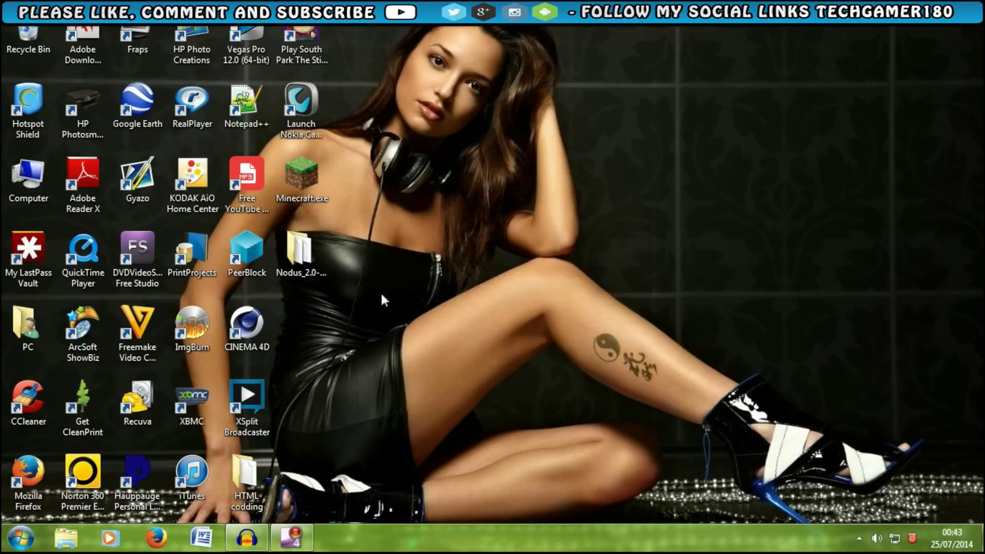
Move the extracted Nodus_2.0-1.7.x folder to an empty desktop area and open it
{"action": "left_click_drag", "start_coordinate": [312, 266], "coordinate": [422, 271]}
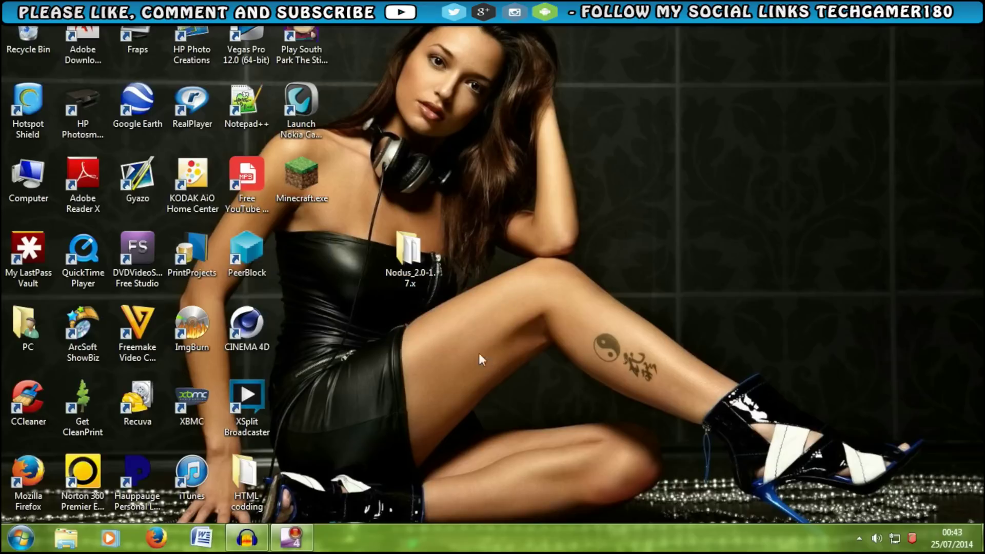
{"action": "double_click", "coordinate": [412, 284]}
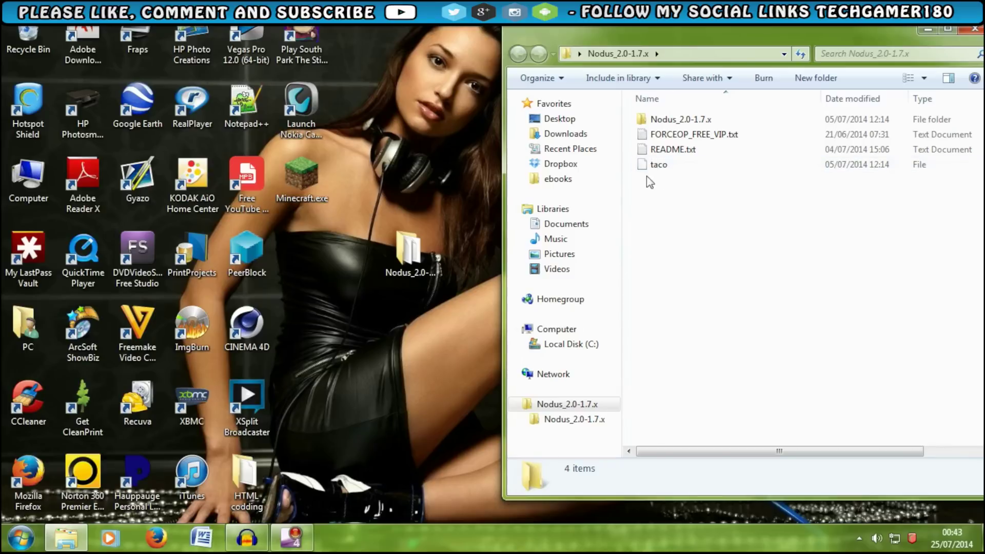
{"action": "left_click", "coordinate": [670, 149]}
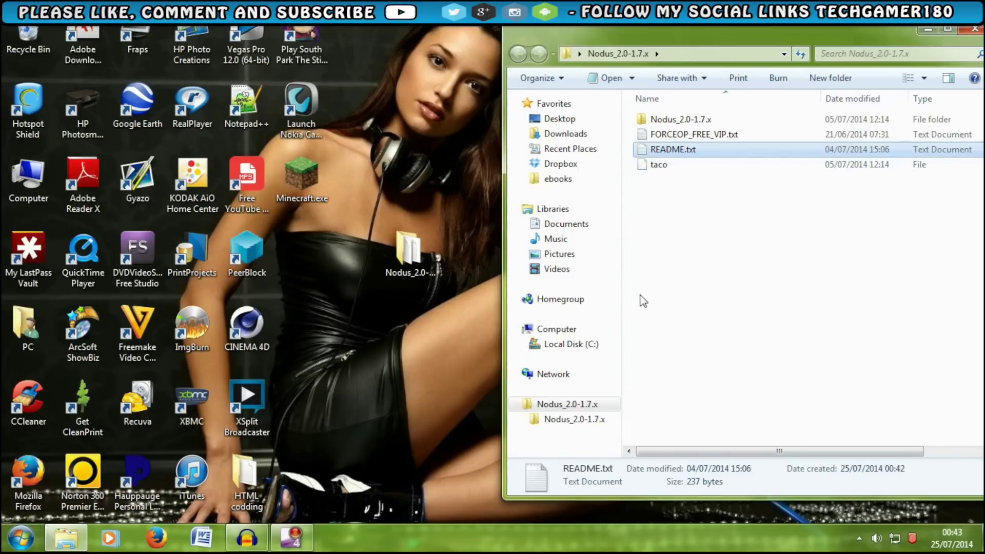
{"action": "left_click", "coordinate": [690, 203]}
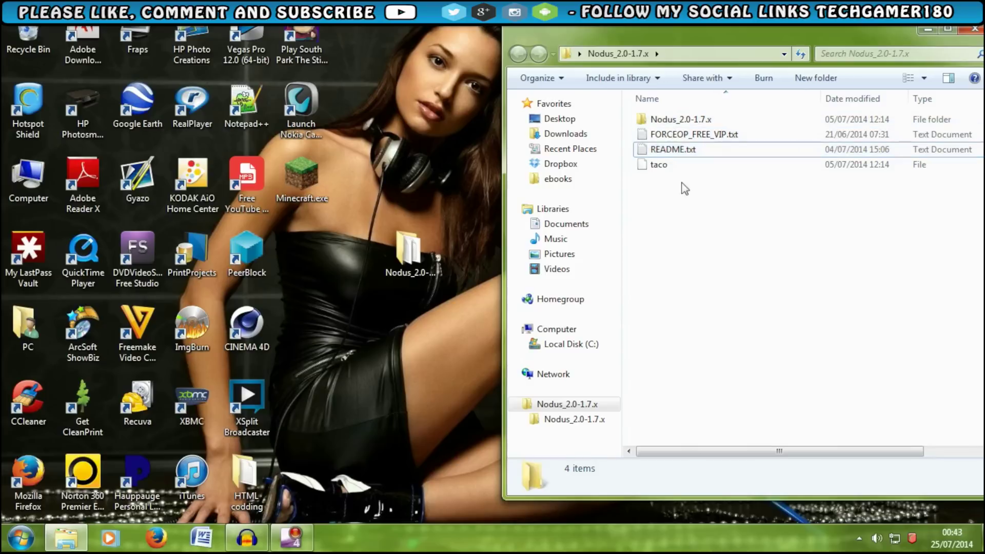
Examine the contents of the nested Nodus_2.0-1.7.x folder, return to its parent folder and minimize the window
{"action": "left_click", "coordinate": [657, 125]}
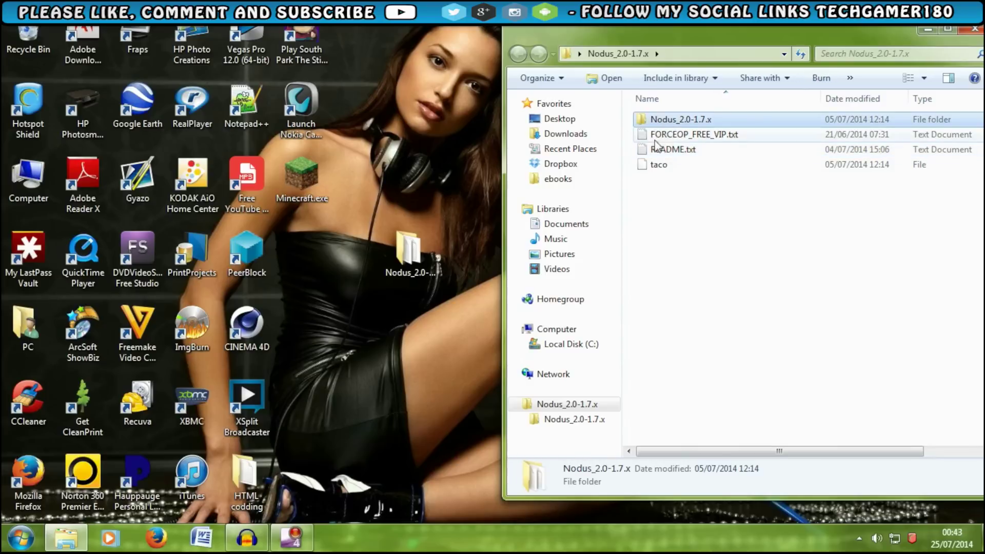
{"action": "double_click", "coordinate": [694, 118]}
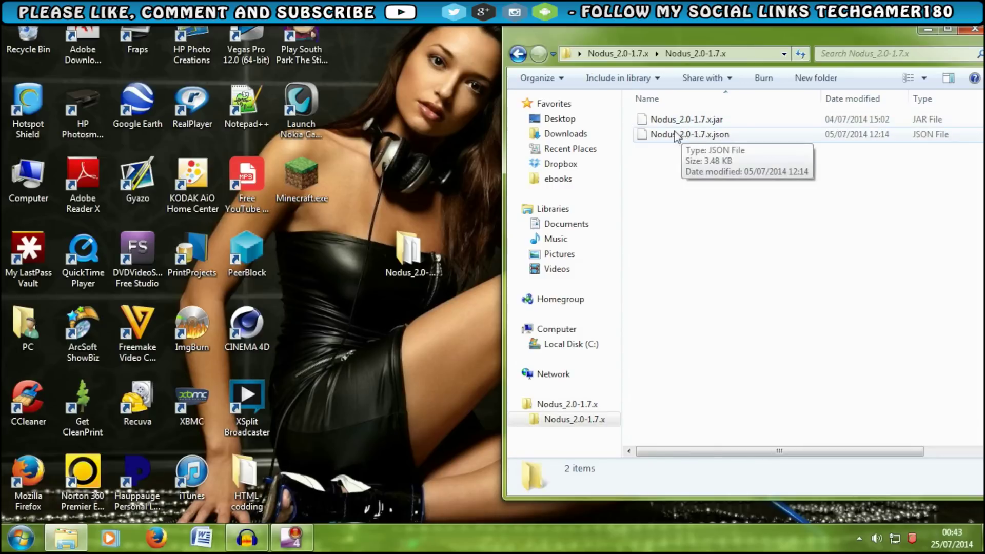
{"action": "left_click", "coordinate": [519, 53]}
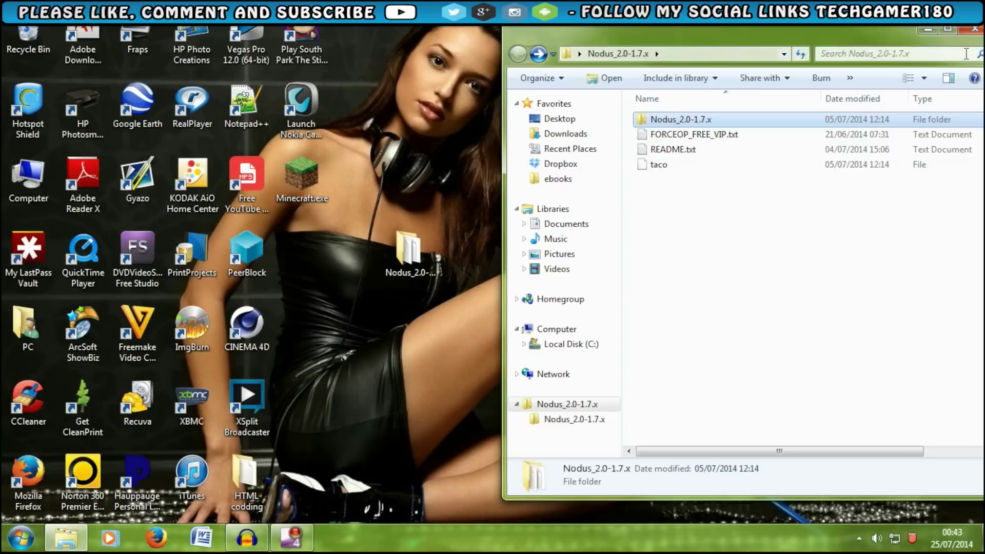
{"action": "left_click", "coordinate": [929, 30]}
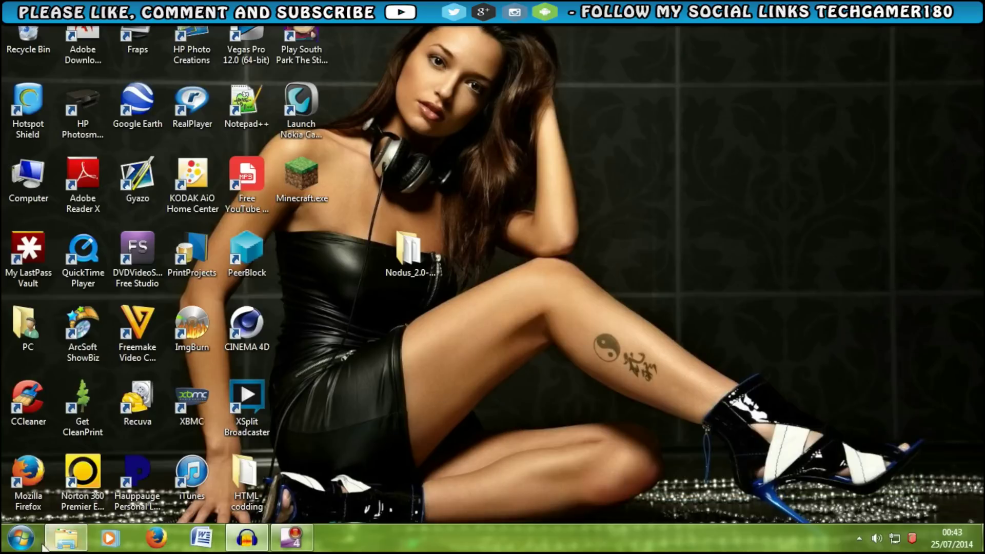
Open the Roaming folder by searching for %appdata%, maximize its window and go into the .minecraft folder
{"action": "left_click", "coordinate": [20, 538]}
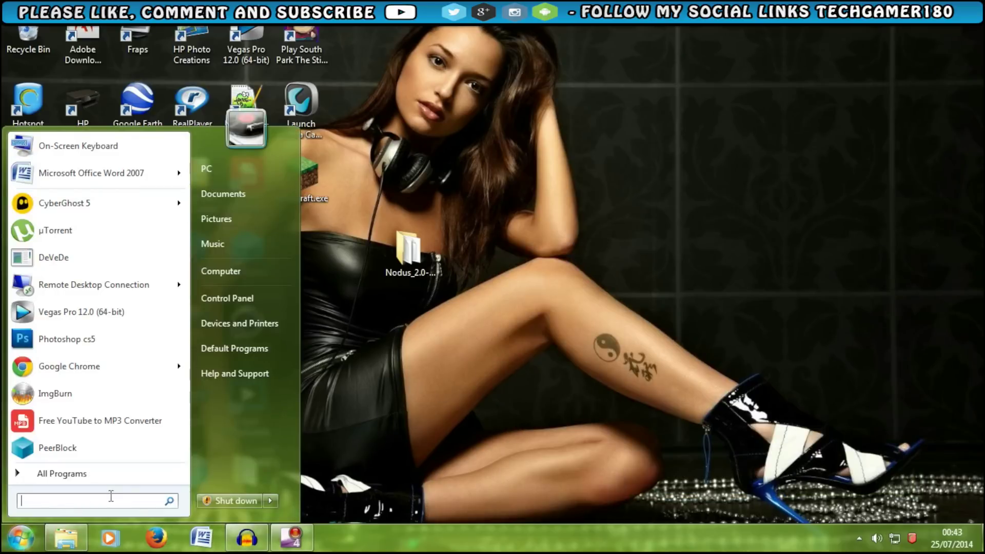
{"action": "type", "text": "%ap"}
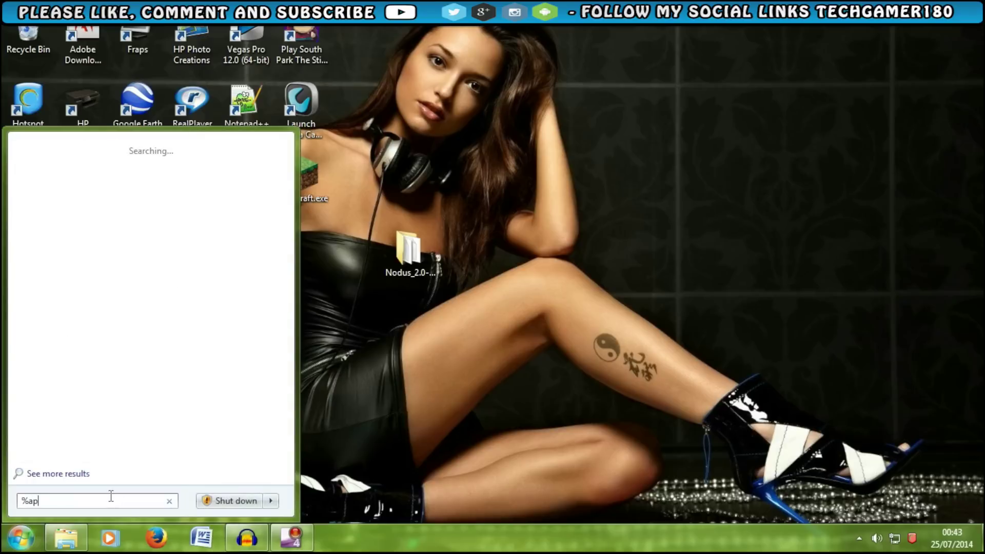
{"action": "type", "text": "pdata"}
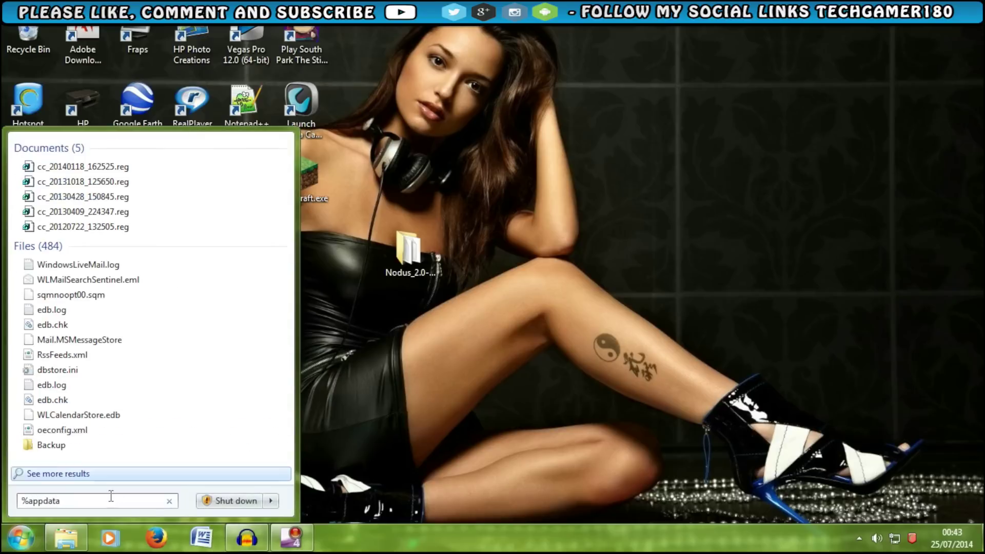
{"action": "type", "text": "%"}
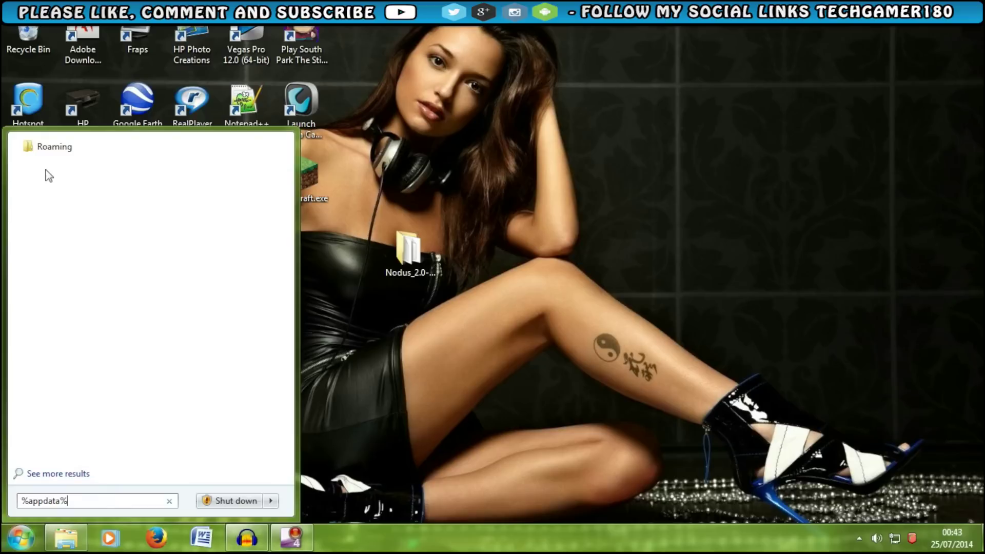
{"action": "left_click", "coordinate": [54, 154]}
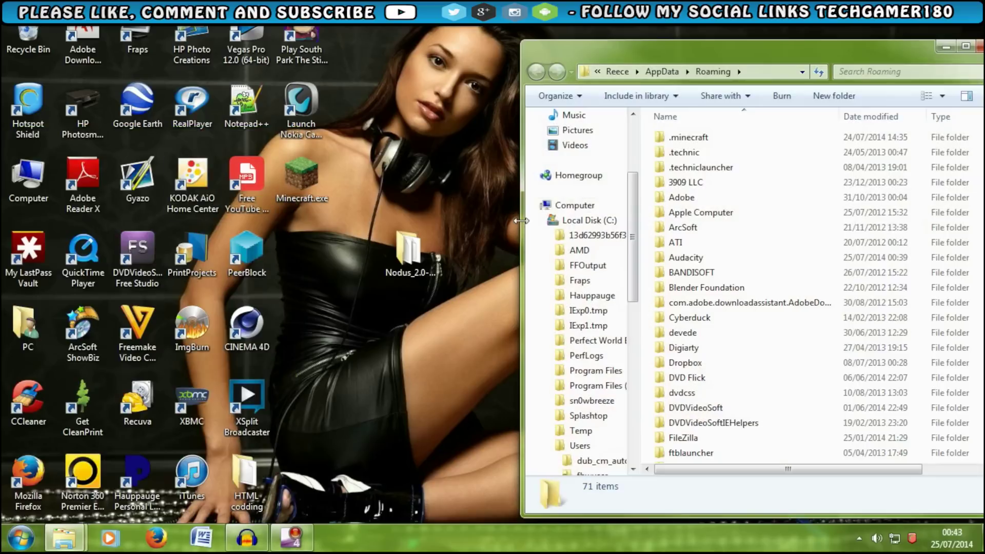
{"action": "left_click_drag", "start_coordinate": [677, 51], "coordinate": [410, 1]}
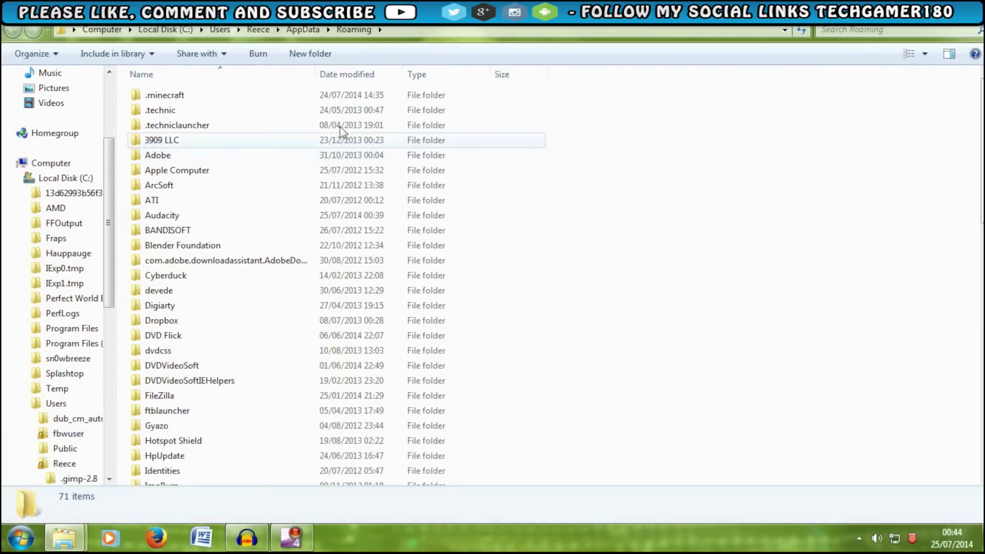
{"action": "double_click", "coordinate": [165, 97]}
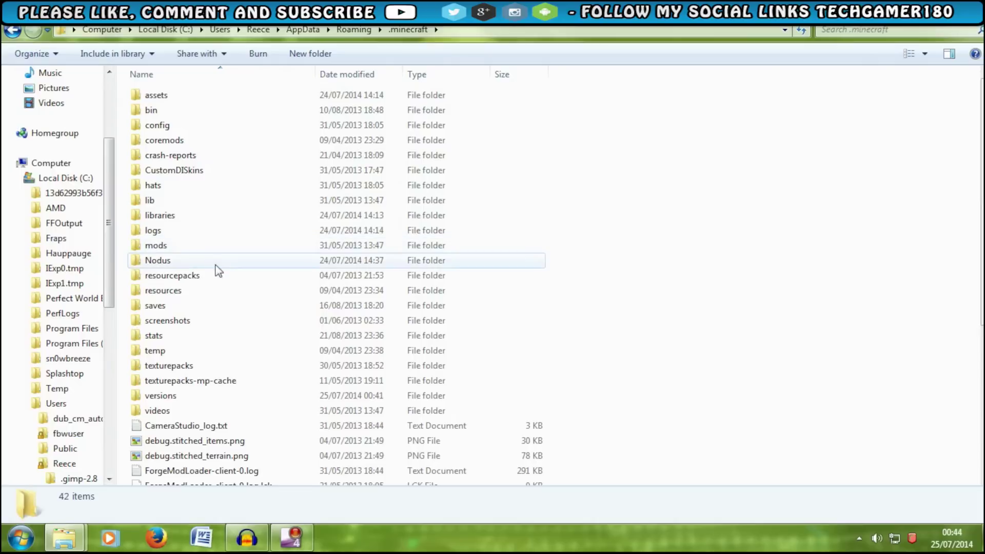
Open the versions folder beside the extracted Nodus window and move the inner Nodus_2.0-1.7.x folder into it
{"action": "double_click", "coordinate": [160, 396]}
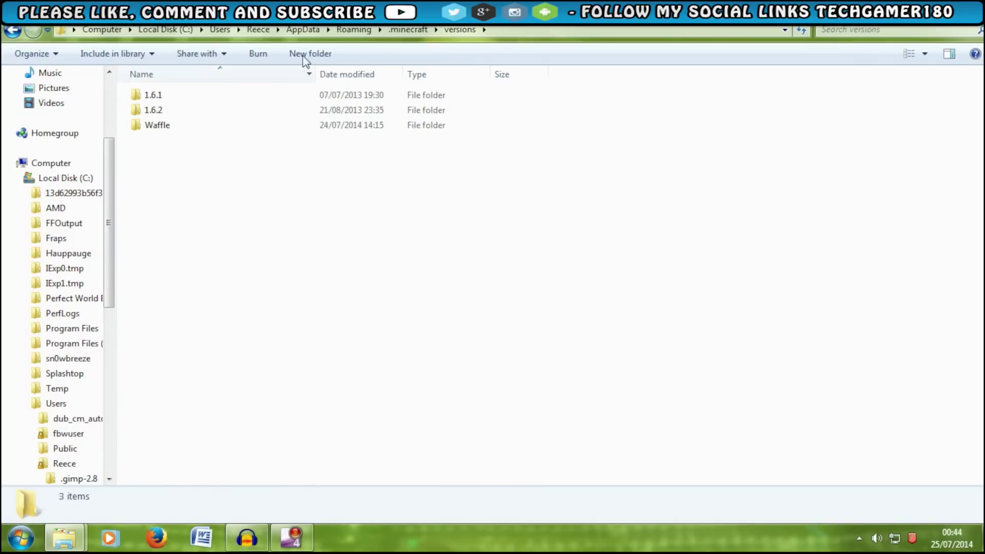
{"action": "left_click_drag", "start_coordinate": [107, 15], "coordinate": [21, 36]}
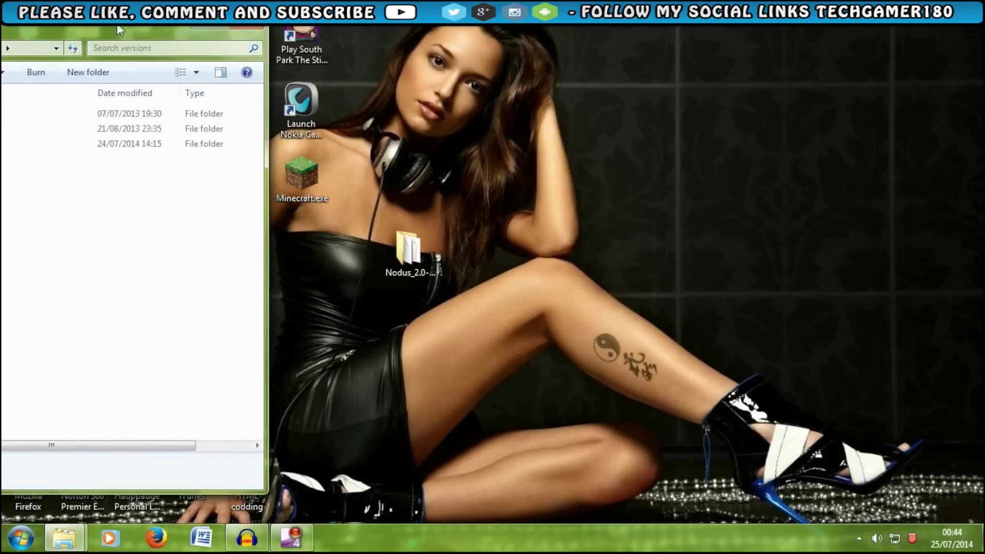
{"action": "key", "text": "super+Left"}
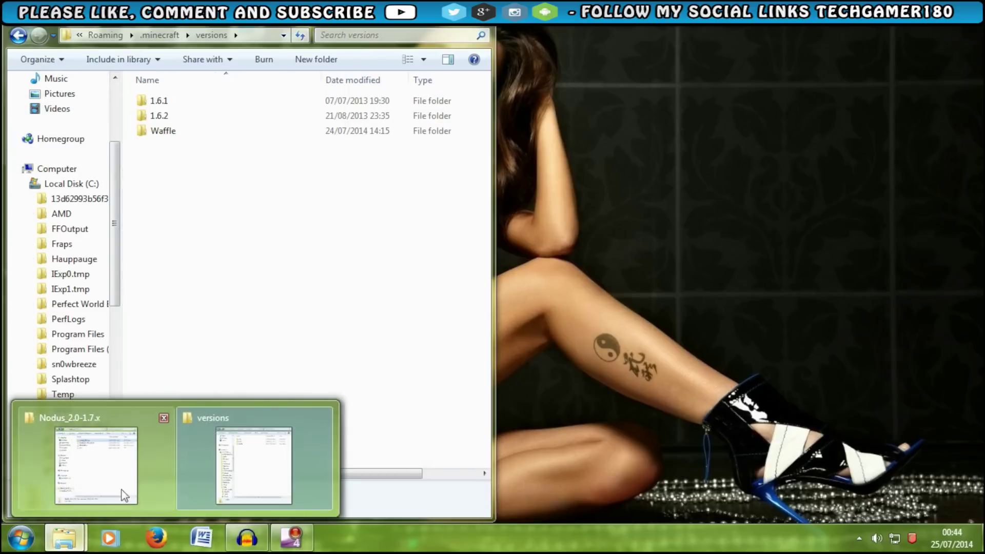
{"action": "left_click", "coordinate": [110, 451]}
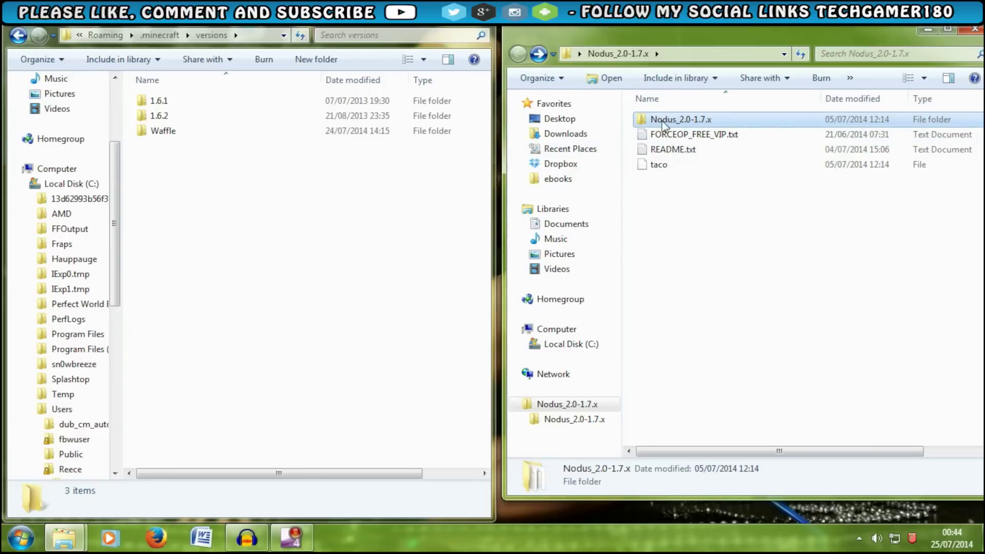
{"action": "left_click_drag", "start_coordinate": [661, 124], "coordinate": [244, 275]}
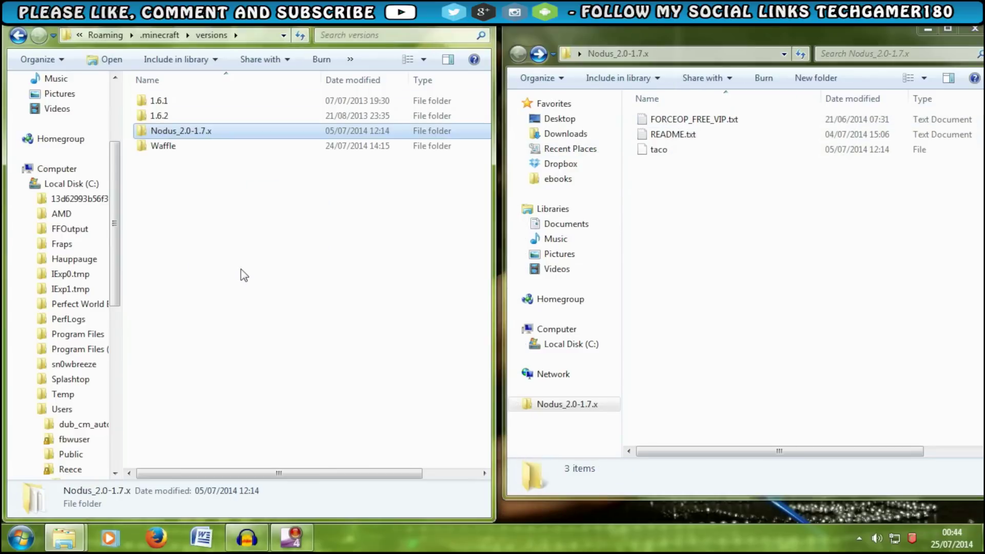
Check the files inside the moved Nodus_2.0-1.7.x folder, close both windows and place the remaining desktop Nodus folder below Minecraft.exe
{"action": "double_click", "coordinate": [171, 135]}
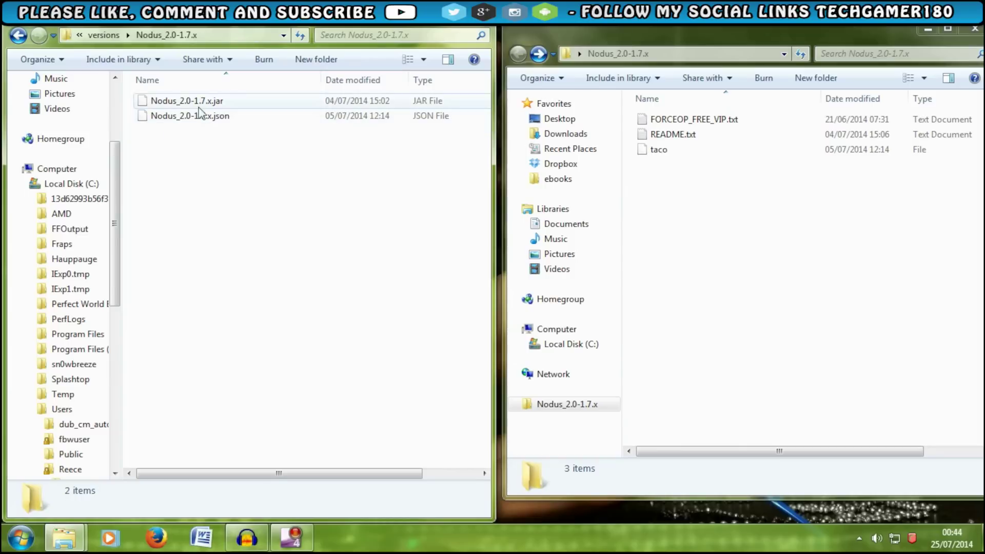
{"action": "left_click", "coordinate": [971, 34]}
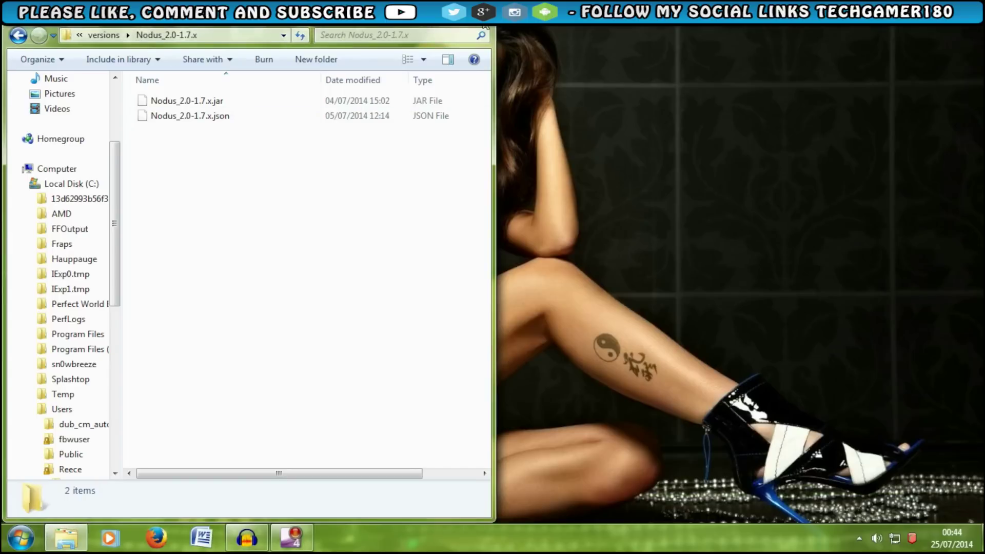
{"action": "left_click", "coordinate": [483, 22]}
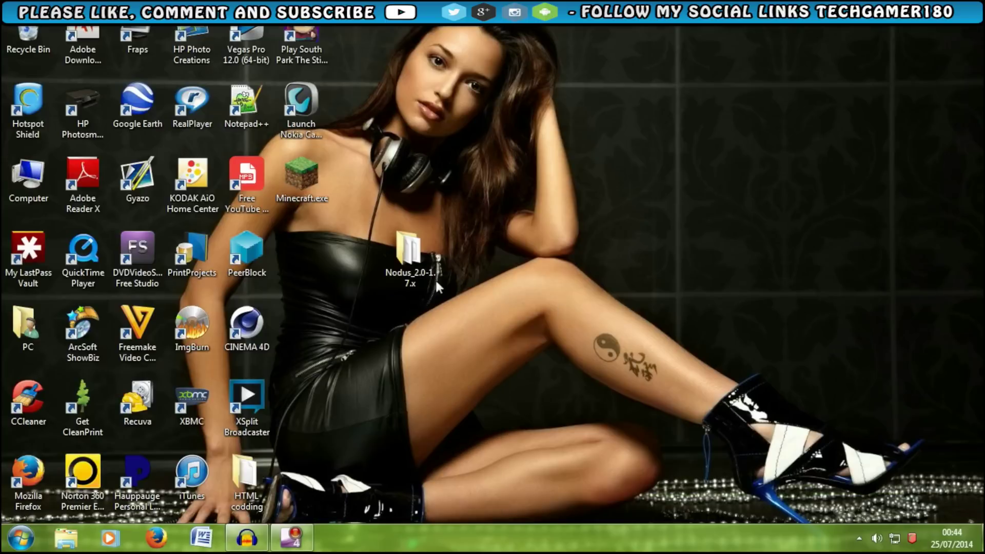
{"action": "left_click_drag", "start_coordinate": [408, 257], "coordinate": [307, 270]}
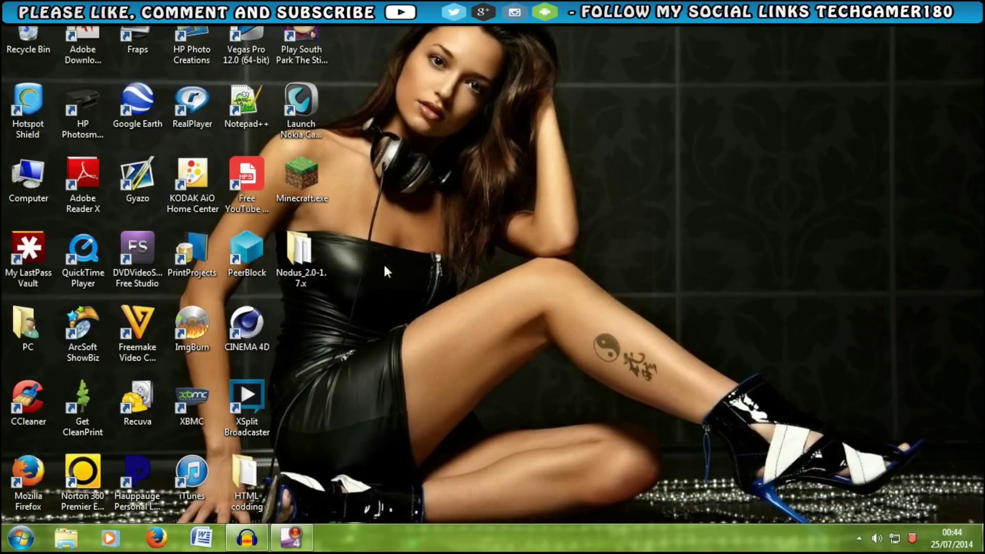
Launch Minecraft and start a new launcher profile that uses the version release Nodus_2.0-1.7.x
{"action": "double_click", "coordinate": [303, 187]}
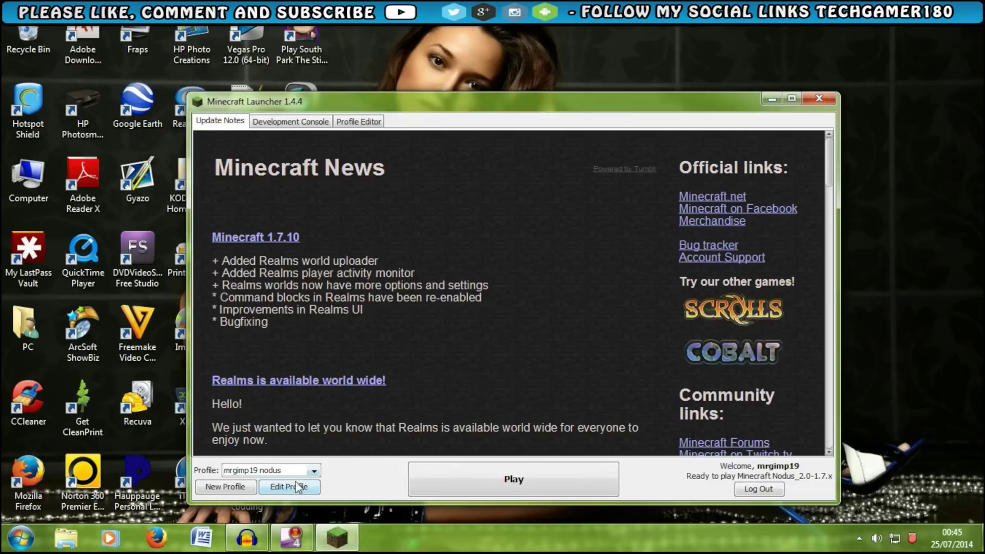
{"action": "left_click", "coordinate": [225, 488]}
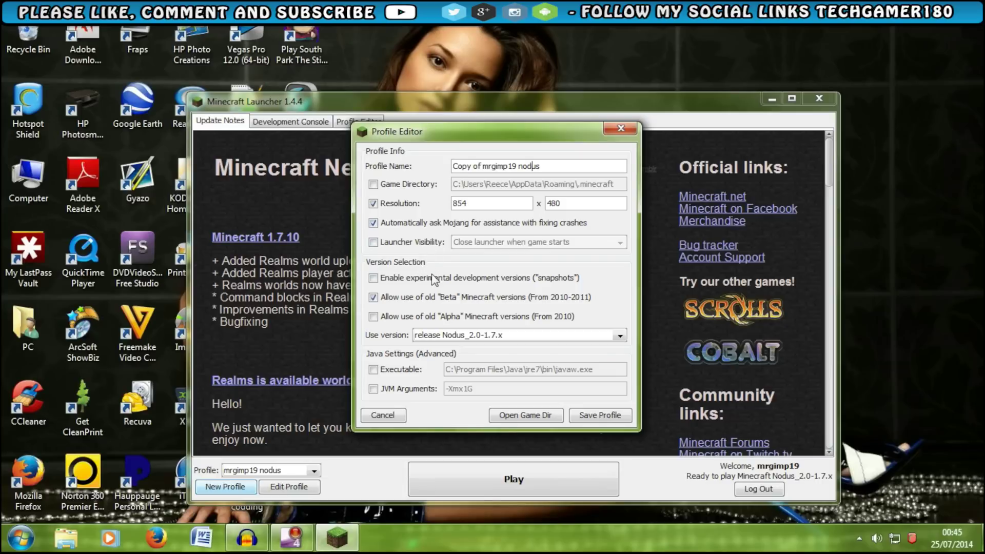
{"action": "left_click", "coordinate": [441, 336]}
{"action": "scroll", "coordinate": [464, 384], "scroll_direction": "up", "scroll_amount": 2}
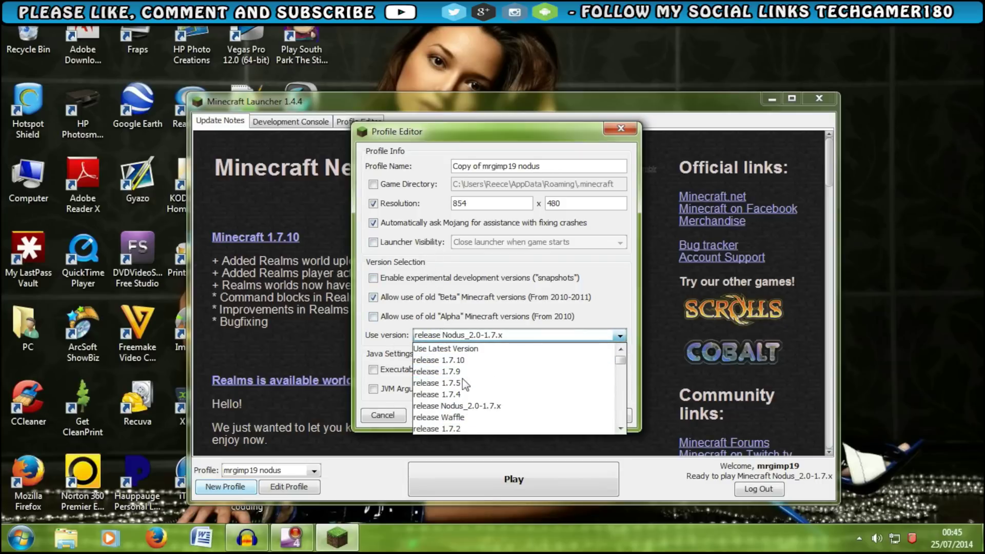
{"action": "left_click", "coordinate": [450, 409]}
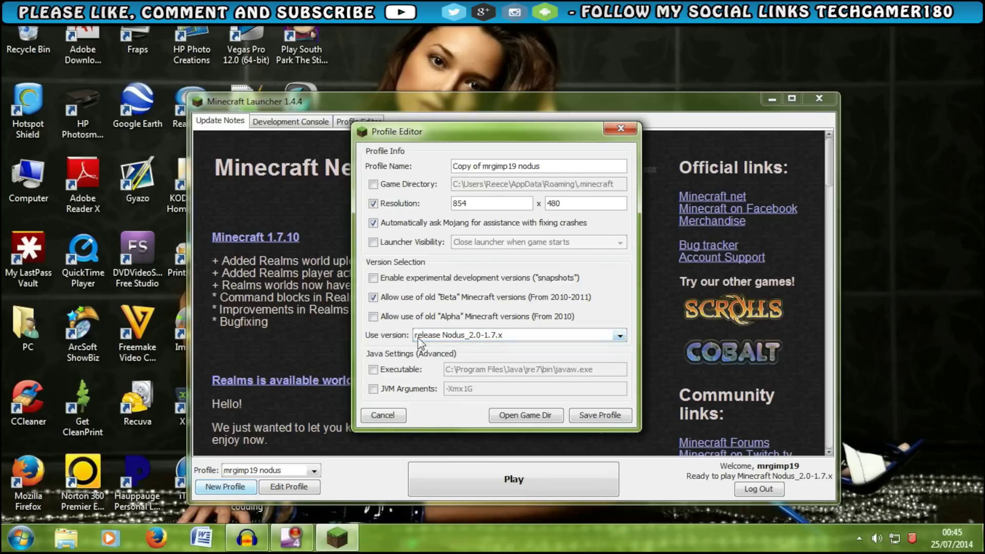
Allow old "Alpha" Minecraft versions in the new profile, accept the warning and save the profile
{"action": "left_click", "coordinate": [374, 318]}
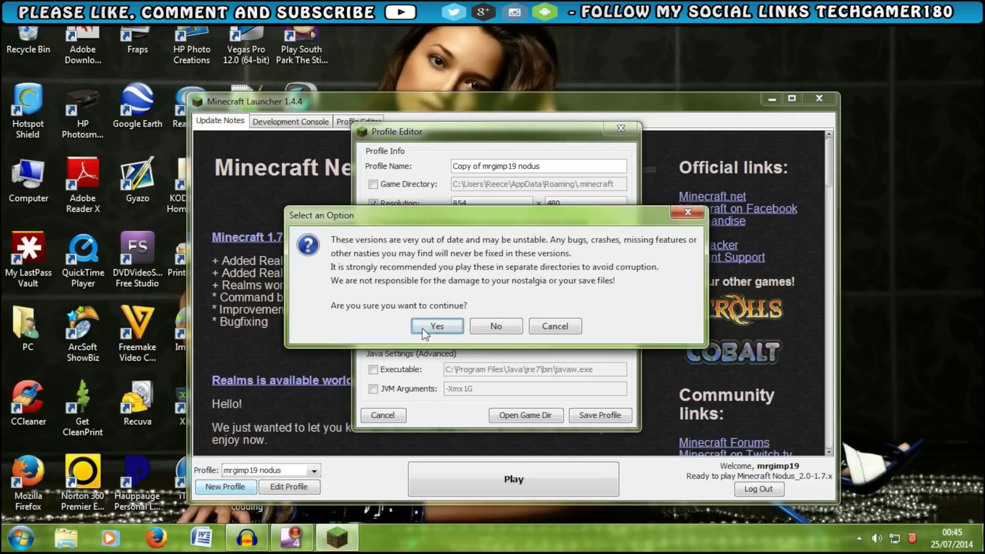
{"action": "left_click", "coordinate": [438, 327]}
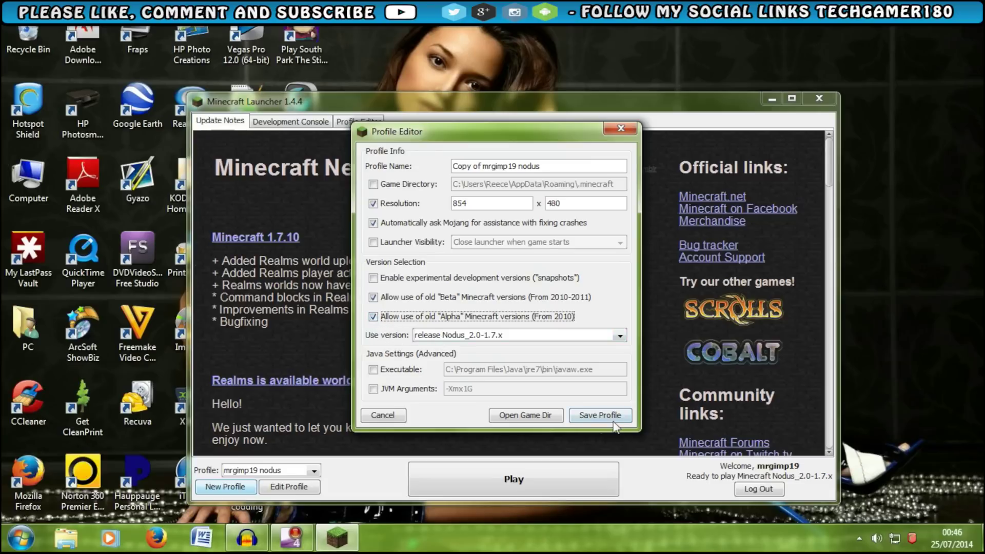
{"action": "left_click", "coordinate": [598, 418]}
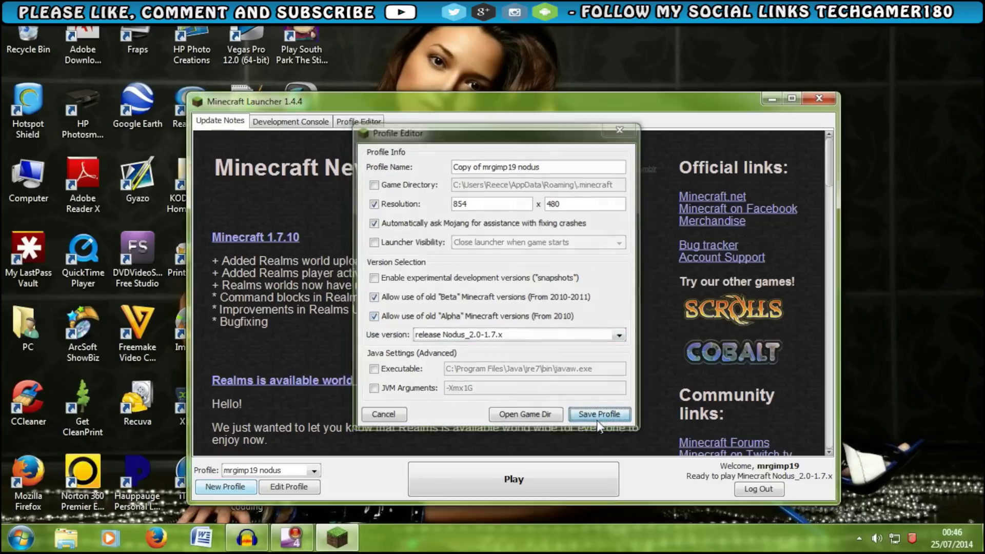
Select the newly saved copy of the Nodus profile and start the game with it
{"action": "left_click", "coordinate": [294, 471]}
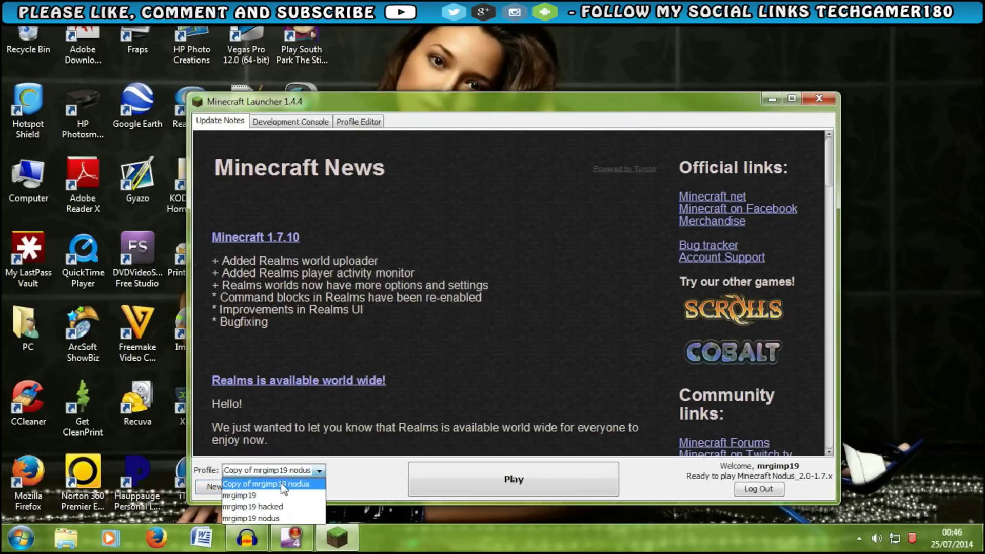
{"action": "left_click", "coordinate": [285, 481]}
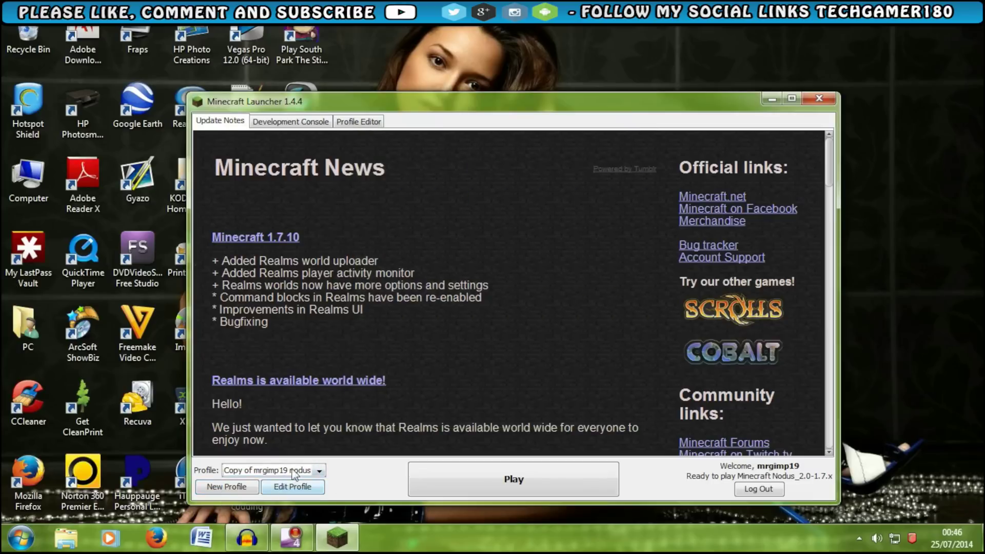
{"action": "left_click", "coordinate": [471, 480]}
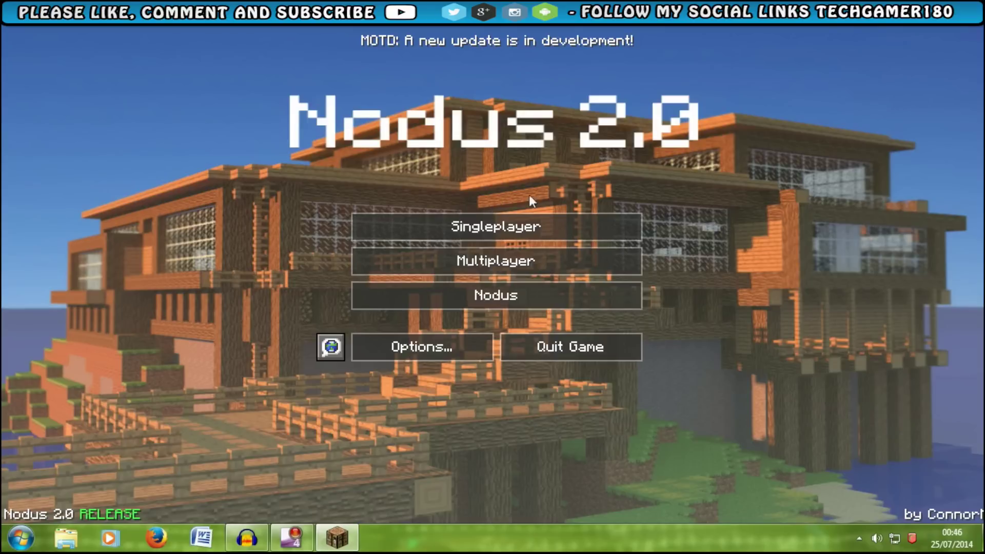
Load a saved singleplayer world and walk forward past the wooden buildings
{"action": "left_click", "coordinate": [485, 232]}
{"action": "double_click", "coordinate": [440, 135]}
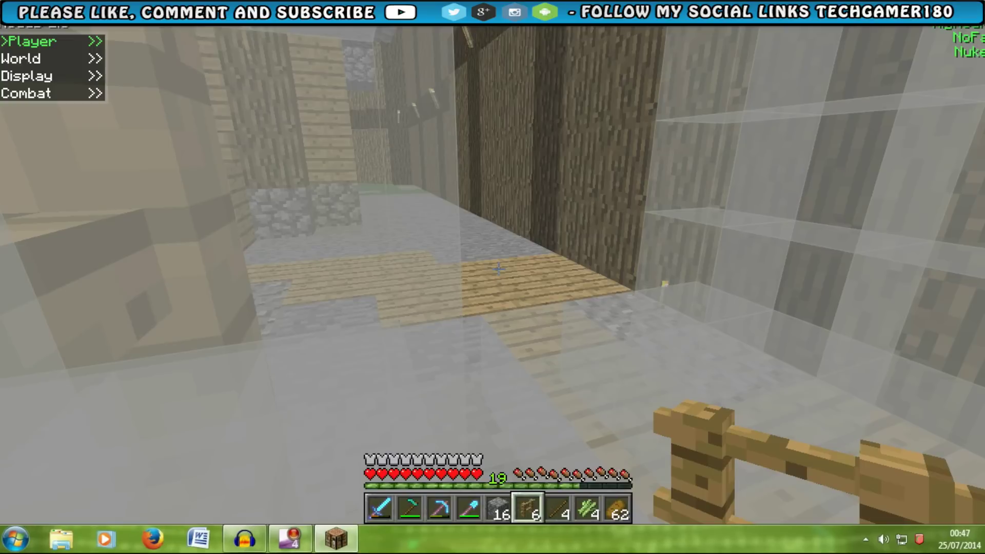
{"action": "key", "text": "w"}
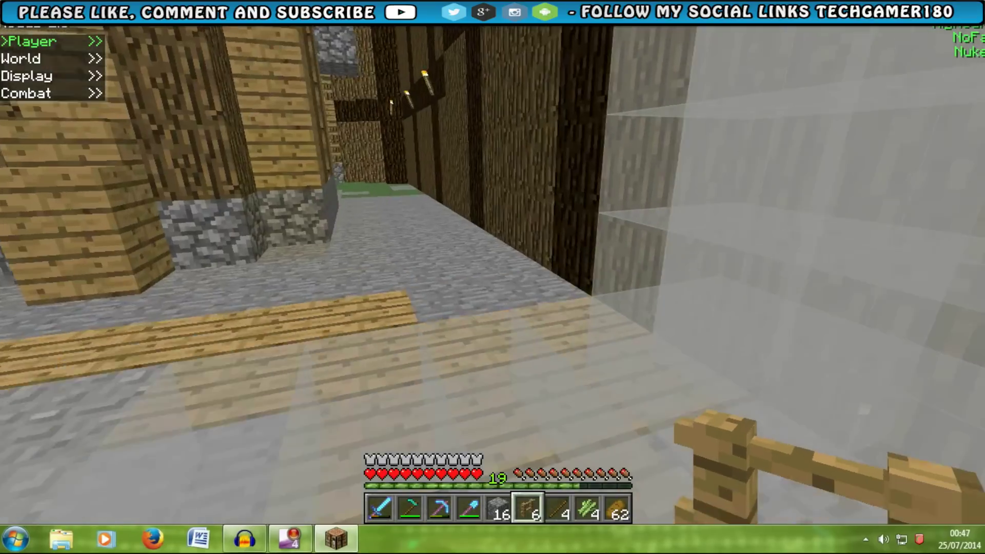
{"action": "key", "text": "w"}
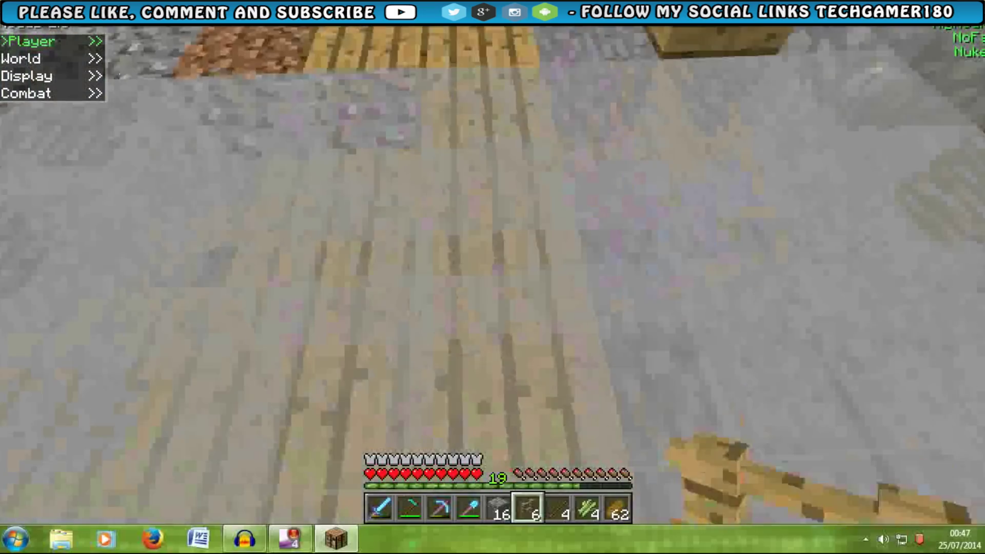
{"action": "key", "text": "w"}
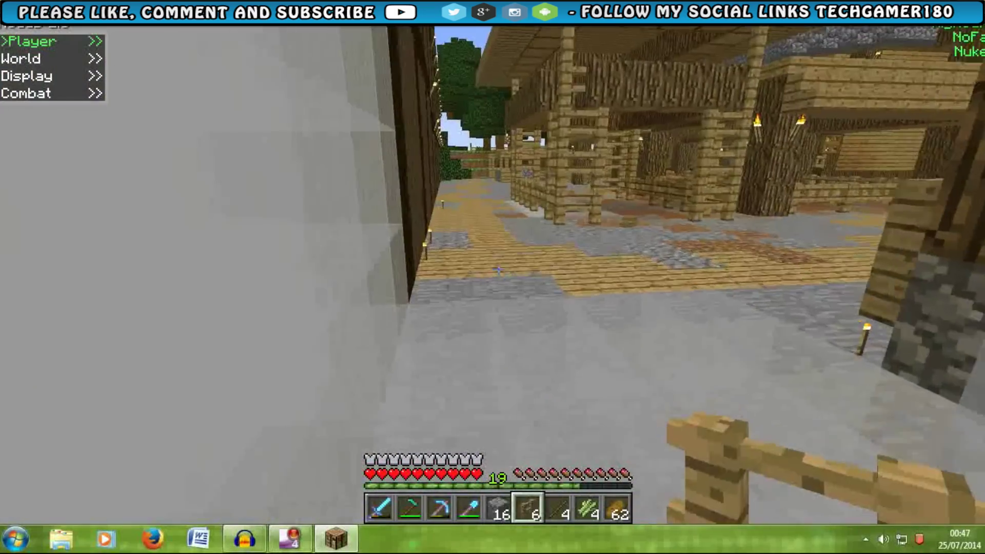
{"action": "key", "text": "w"}
Expand the Player category of the Nodus hacks, go through its entries and enable Spider
{"action": "key", "text": "Right"}
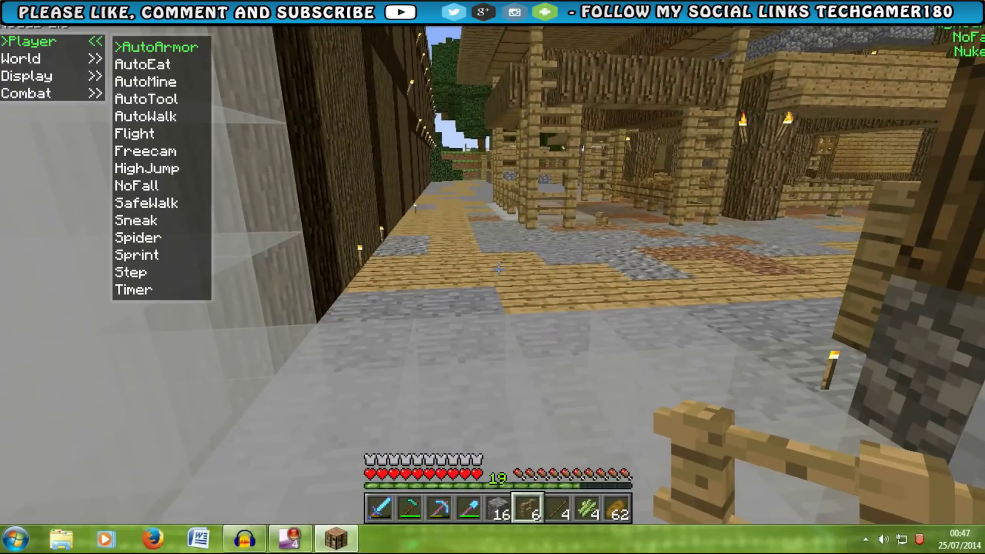
{"action": "key", "text": "Down"}
{"action": "key", "text": "Down"}
{"action": "key", "text": "Down"}
{"action": "key", "text": "Down"}
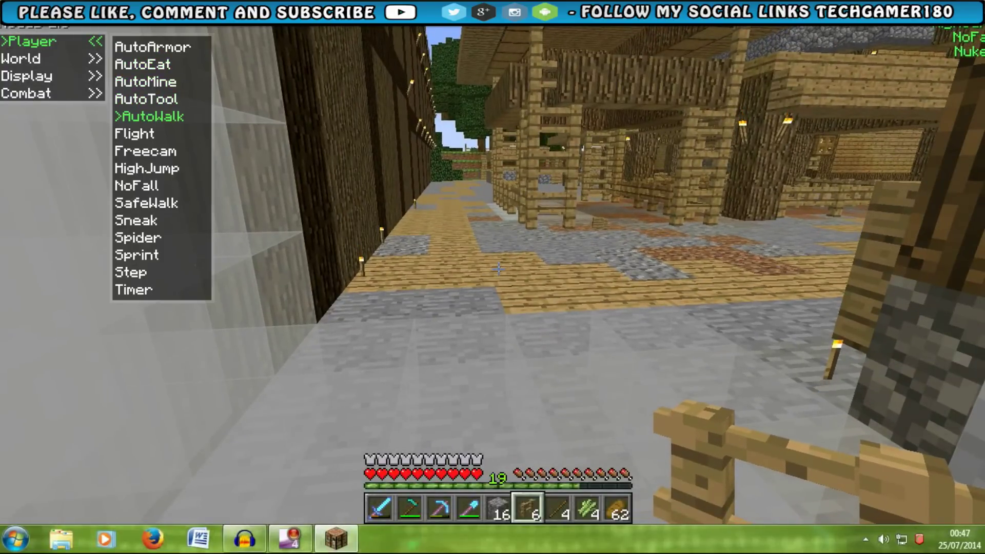
{"action": "key", "text": "w"}
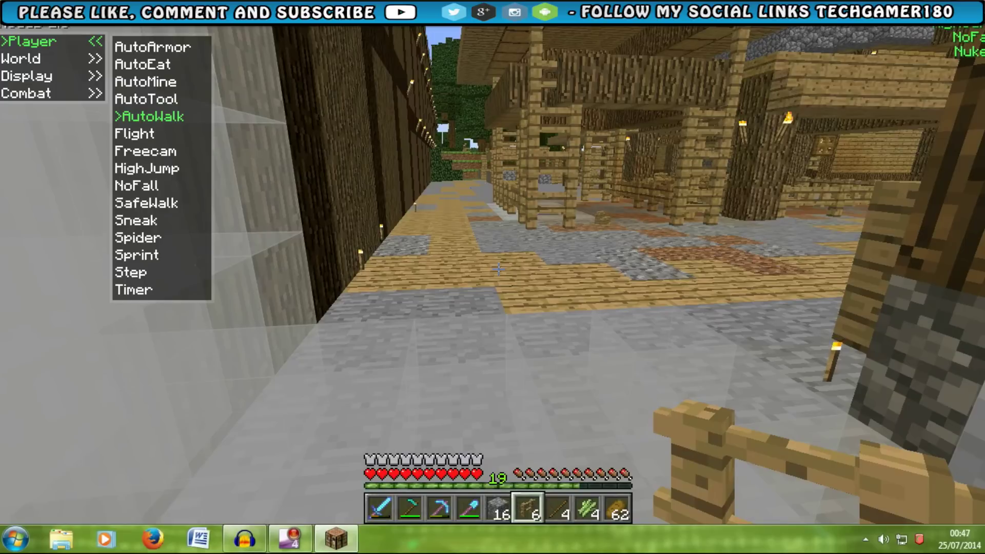
{"action": "key", "text": "Down"}
{"action": "key", "text": "Down"}
{"action": "key", "text": "Down"}
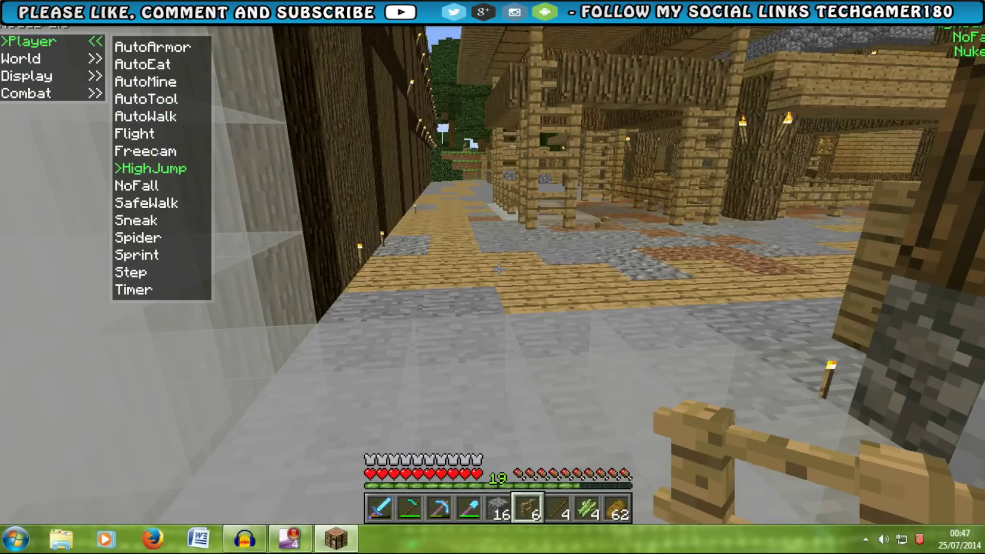
{"action": "key", "text": "Down"}
{"action": "key", "text": "Down"}
{"action": "key", "text": "Down"}
{"action": "key", "text": "Down"}
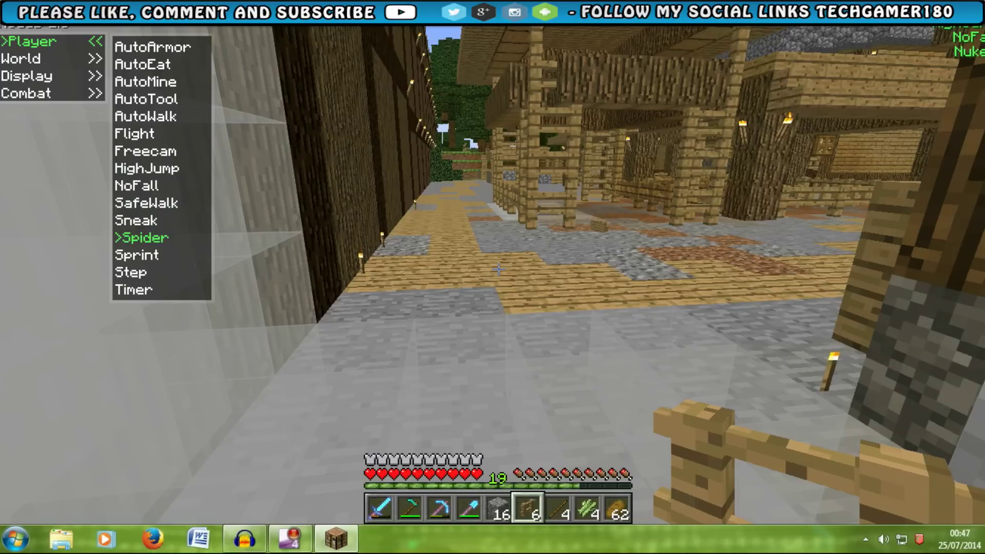
{"action": "key", "text": "Return"}
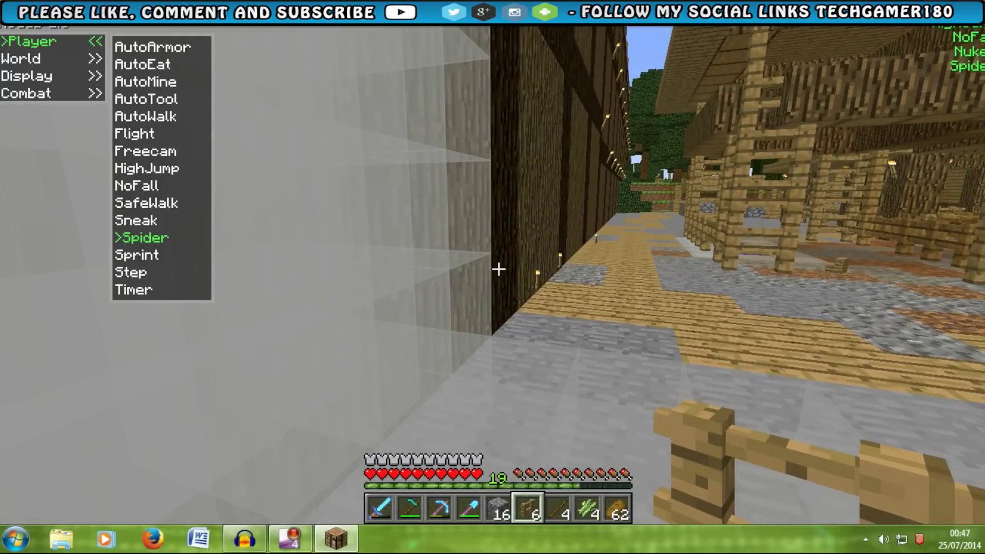
Switch to the World category of the Nodus hacks and turn off Nuker
{"action": "key", "text": "Left"}
{"action": "key", "text": "Down"}
{"action": "key", "text": "Right"}
{"action": "key", "text": "Down"}
{"action": "key", "text": "Down"}
{"action": "key", "text": "Down"}
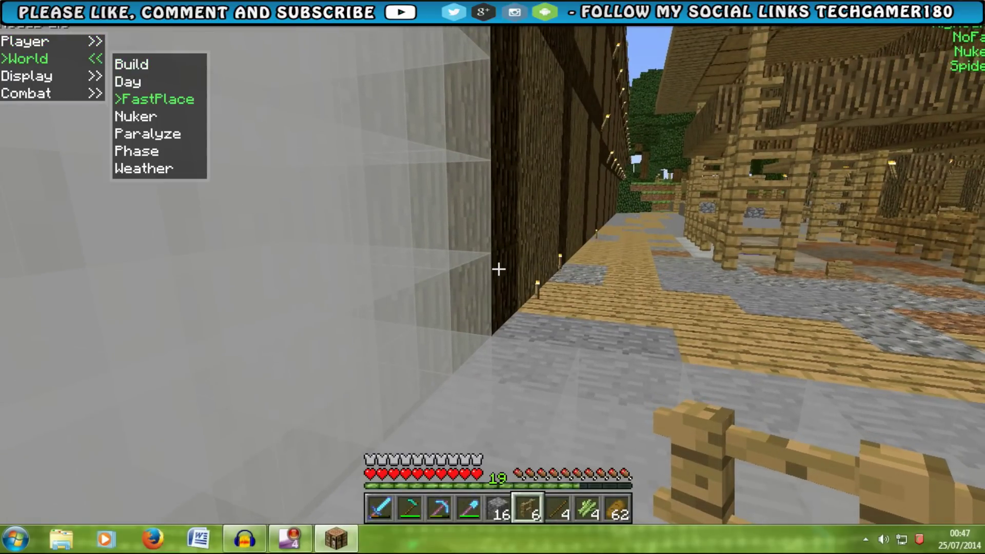
{"action": "key", "text": "Return"}
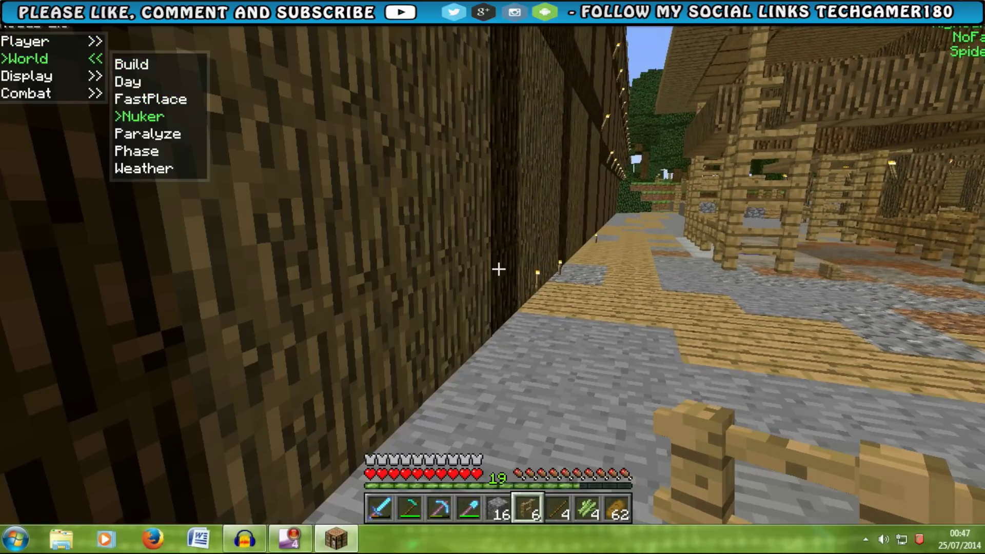